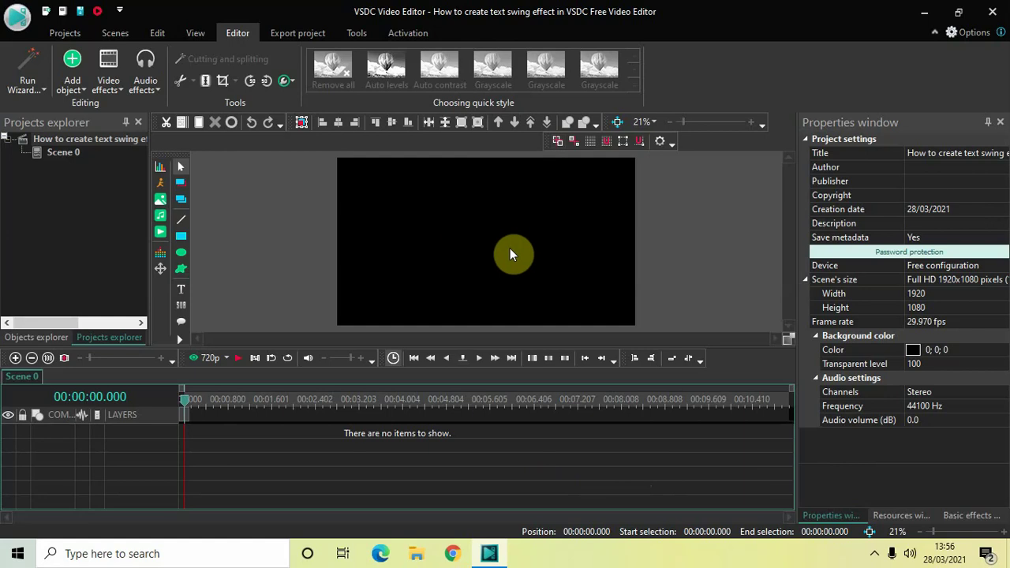
Add a text object at the cursor position on a new layer and match its size to the parent scene.
click(75, 79)
mouse_move(128, 227)
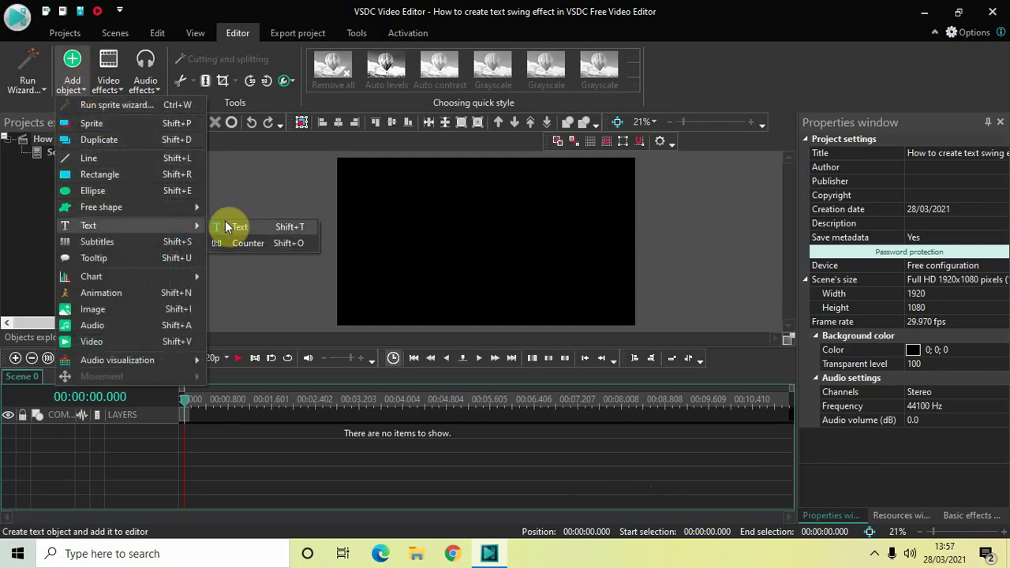
click(259, 227)
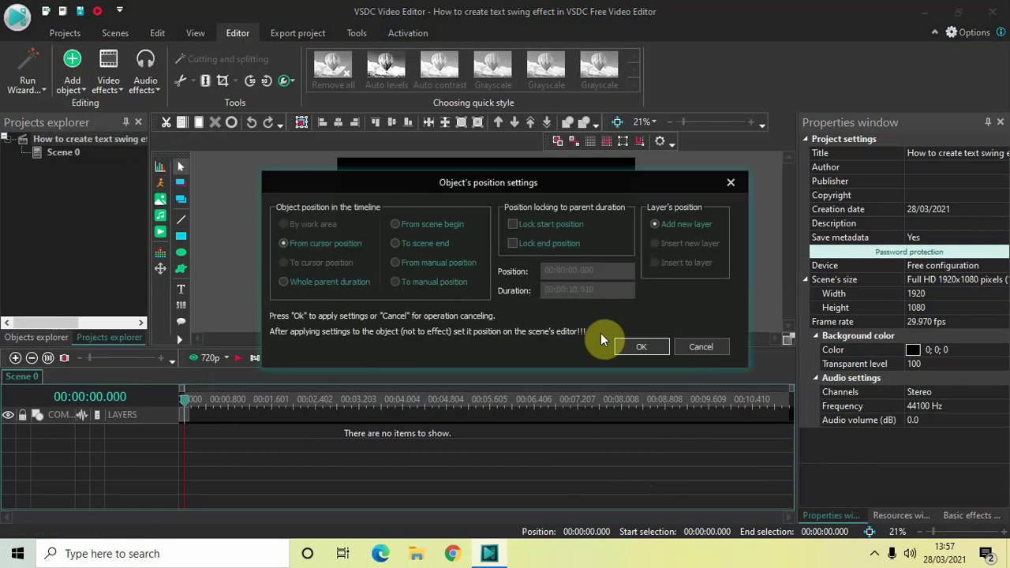
click(635, 349)
drag(375, 189, 559, 291)
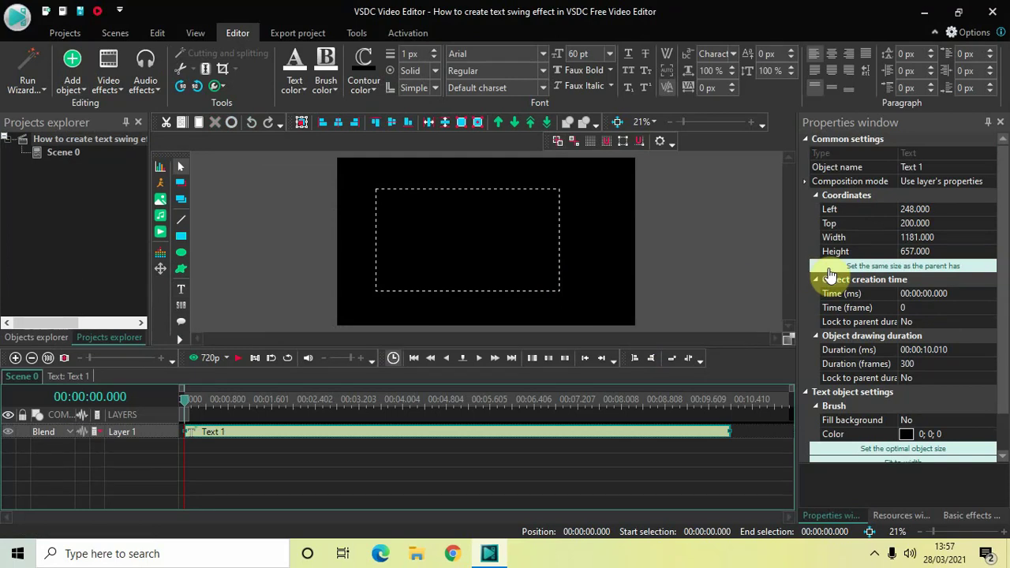
click(829, 268)
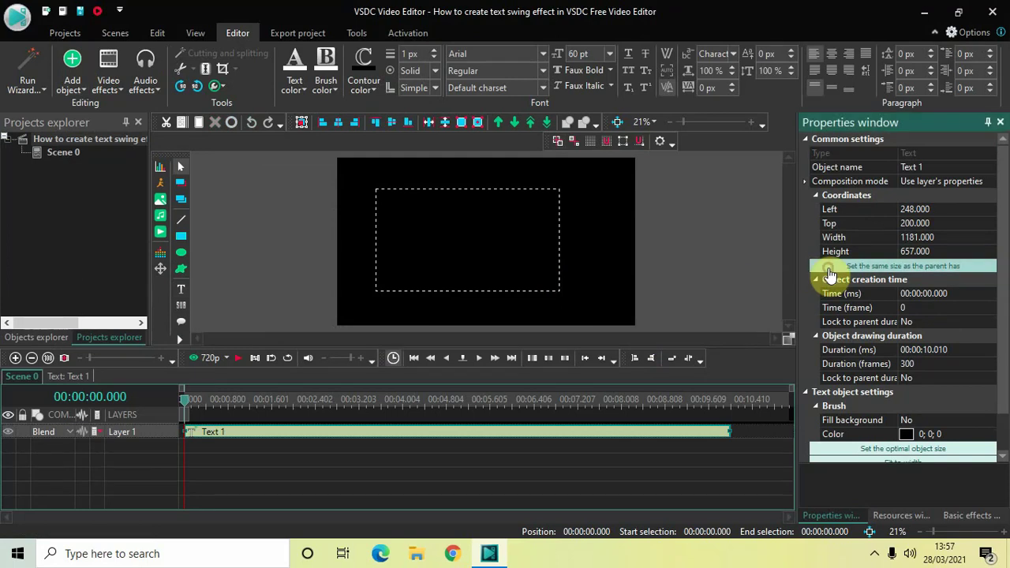
Enter "VSDC EDITOR" as the content of the text object.
double_click(511, 245)
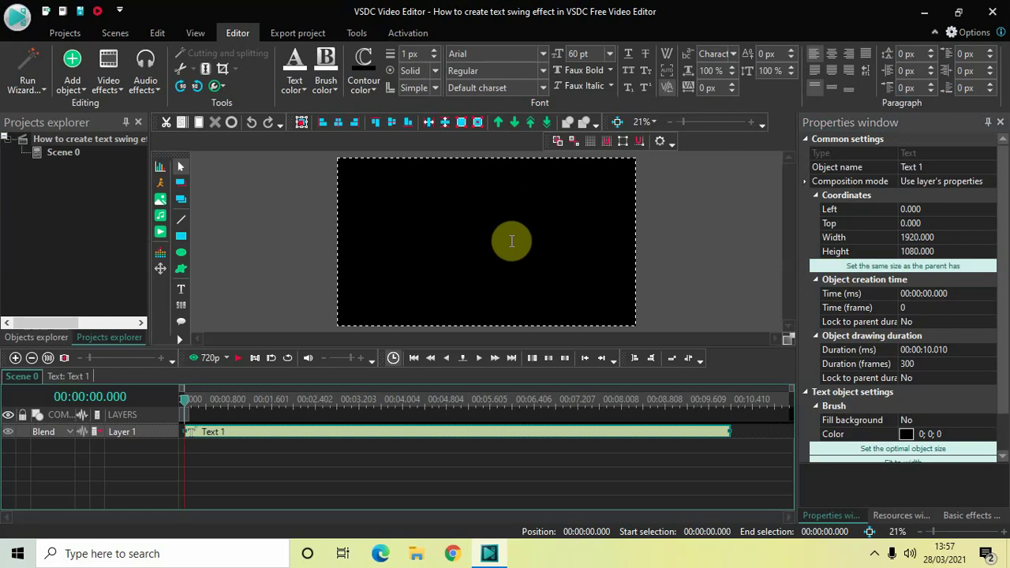
key(Caps_Lock)
text(VSDC)
key(Caps_Lock)
key(Caps_Lock)
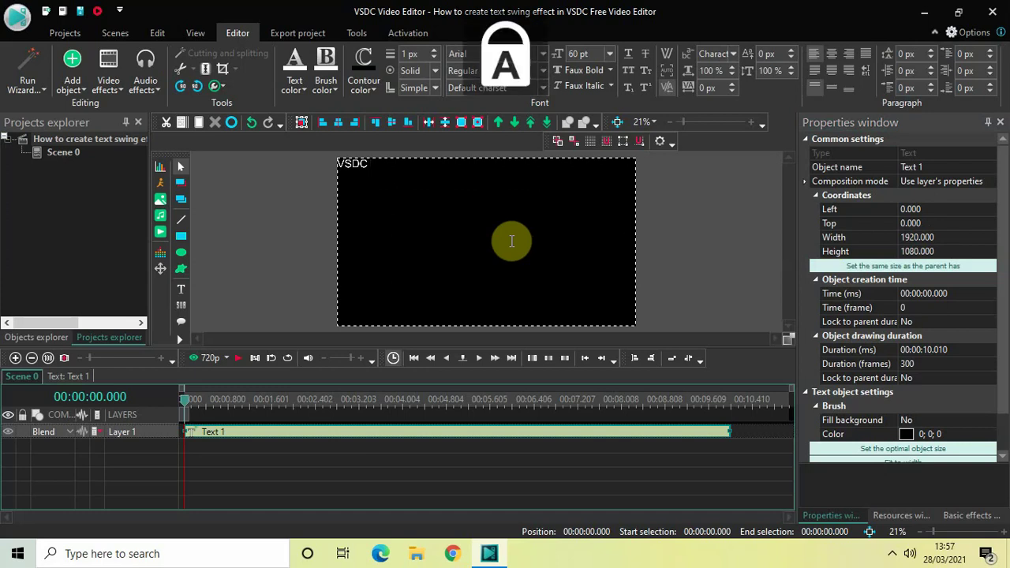
text(EDITOR)
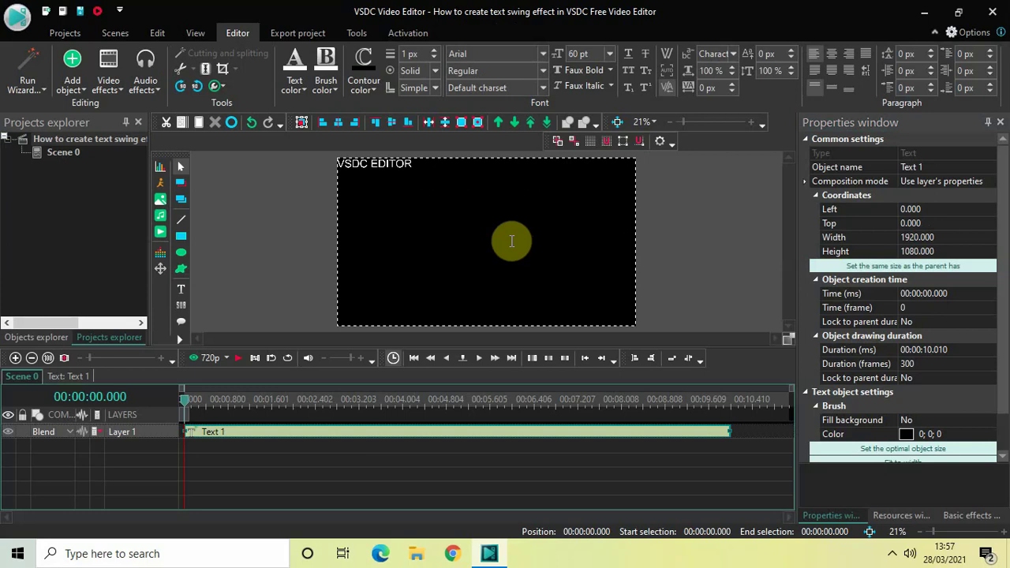
key(Caps_Lock)
Center the entire text vertically and horizontally within its frame.
key(ctrl+a)
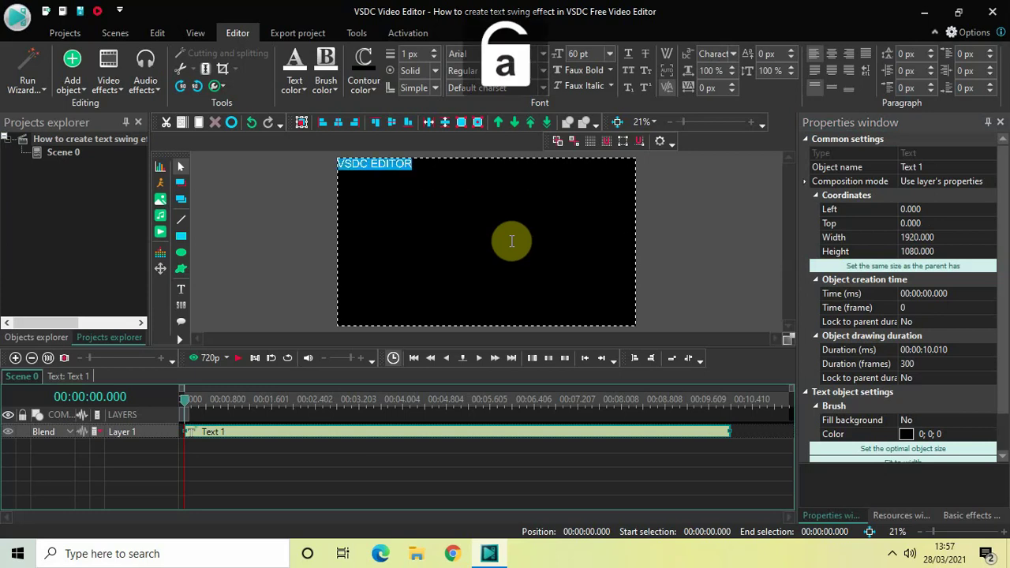
click(834, 92)
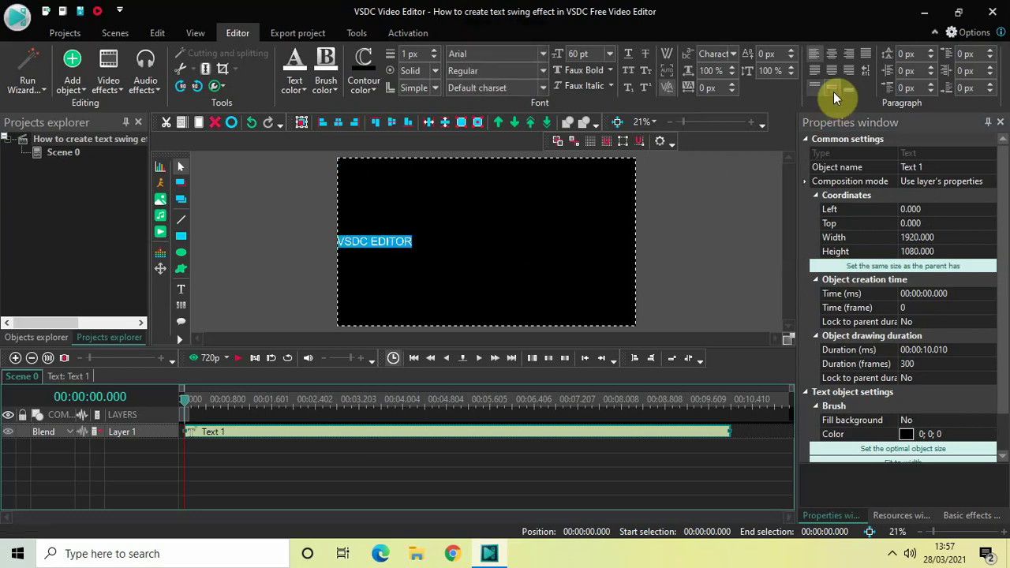
click(832, 57)
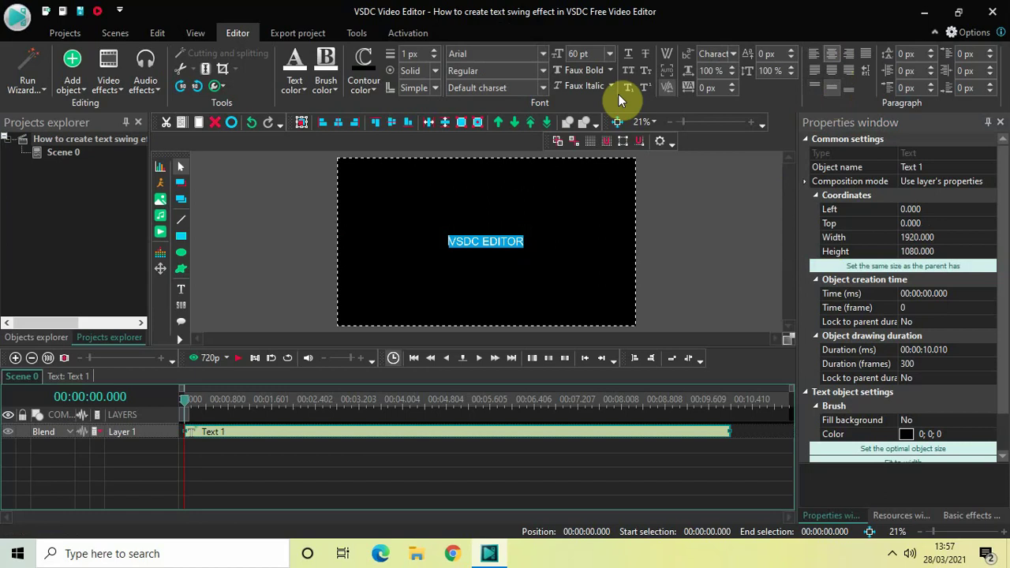
Set the selected text's font to Rockwell and its size to 192 pt, and finish editing the text.
click(545, 54)
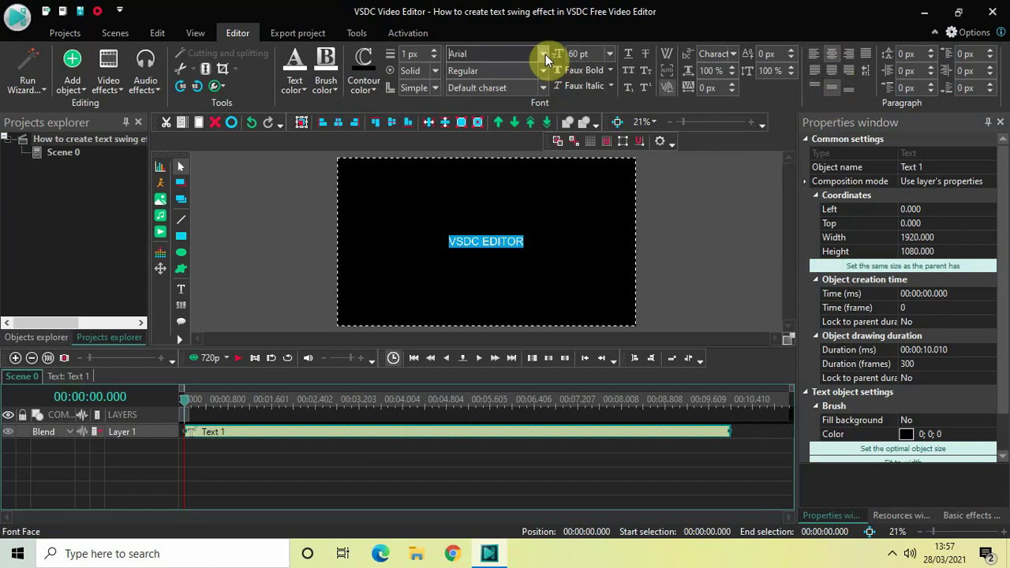
click(545, 55)
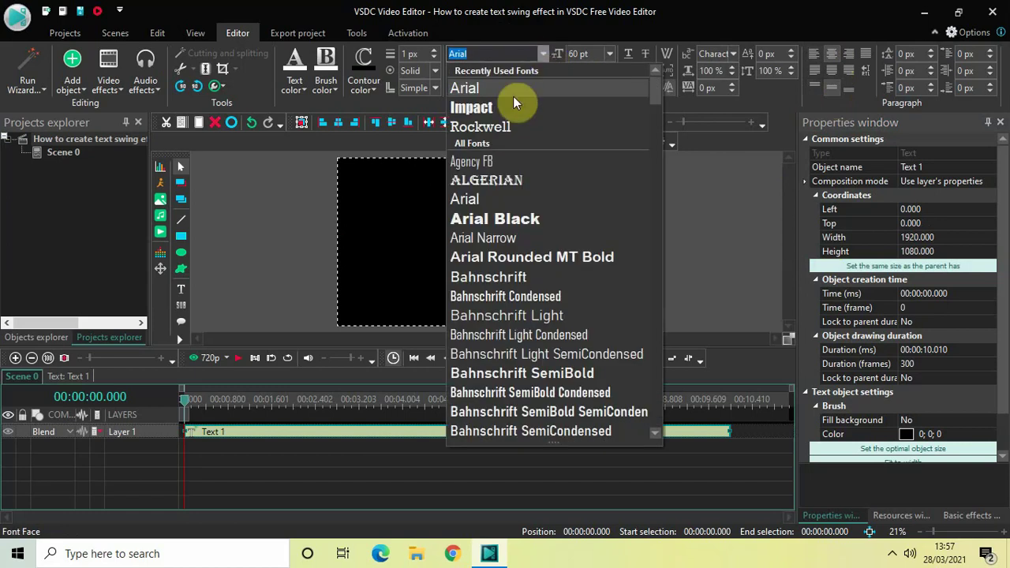
click(507, 129)
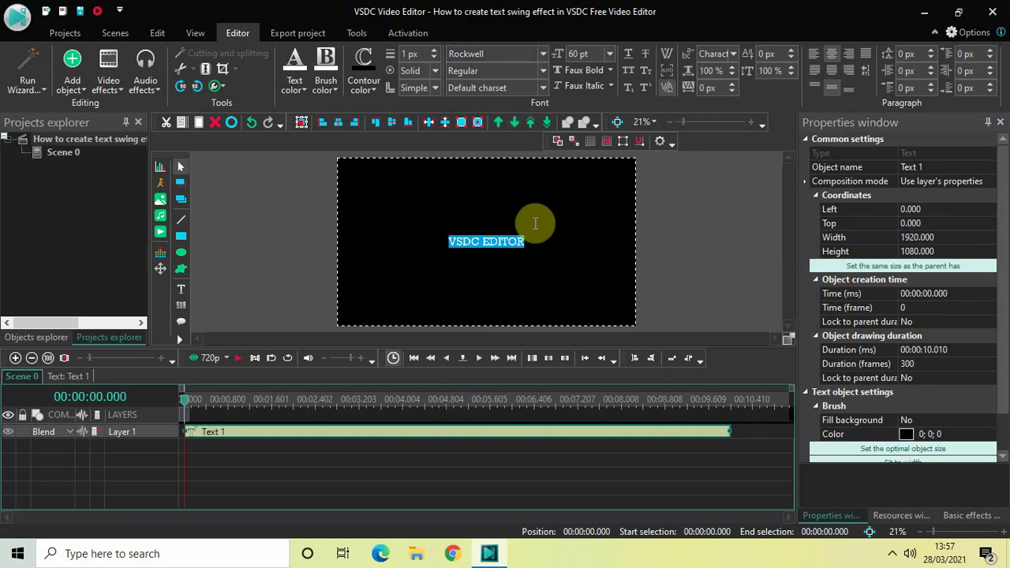
click(610, 53)
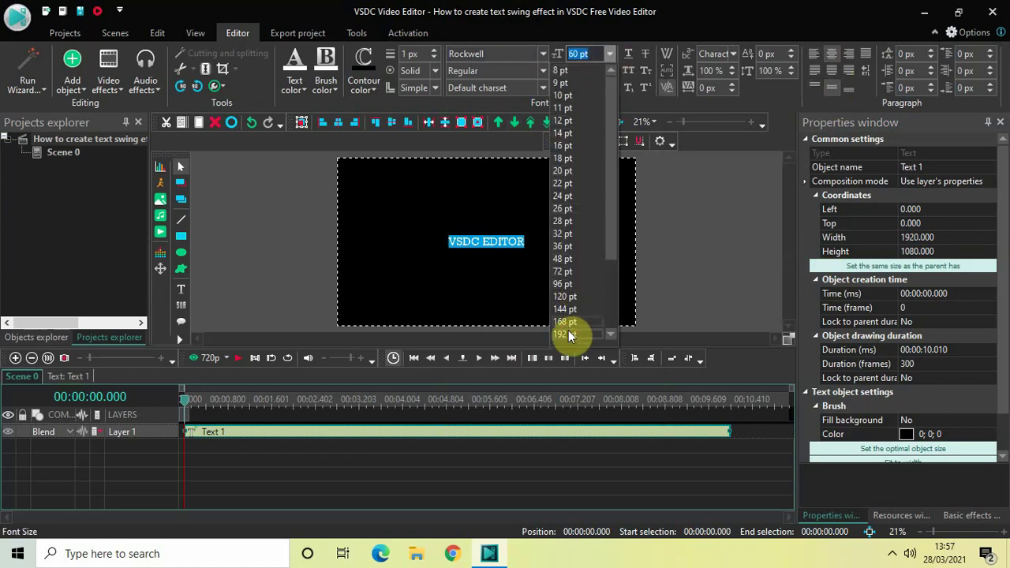
click(565, 334)
click(699, 247)
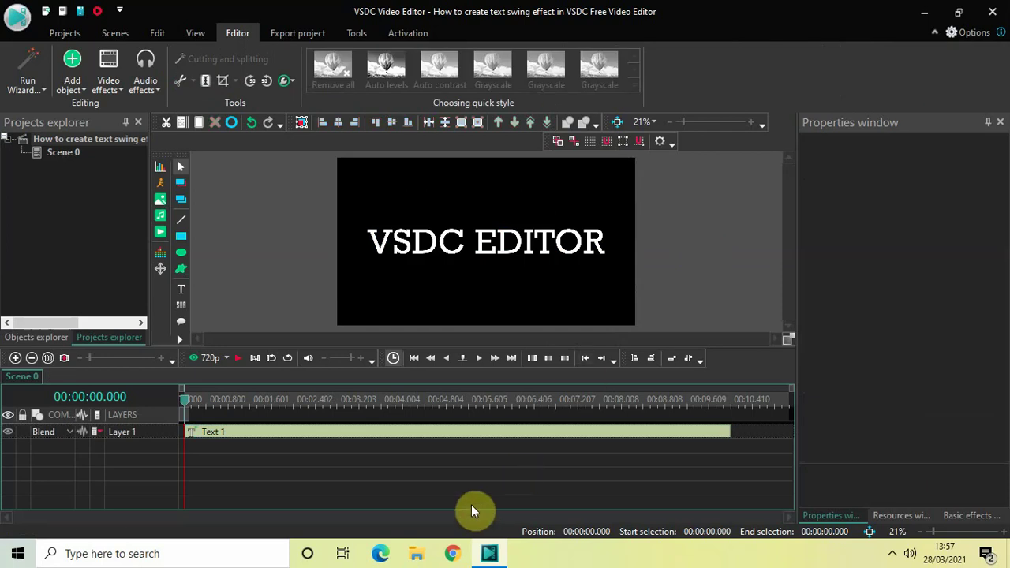
Open the text object's own timeline and add a Perspective transform effect from the cursor position.
double_click(322, 436)
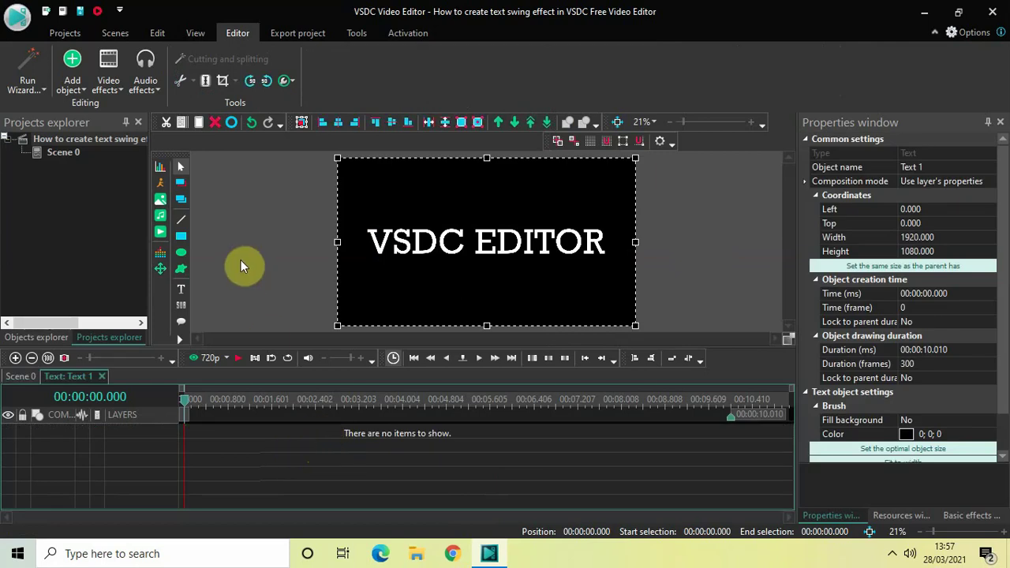
click(110, 85)
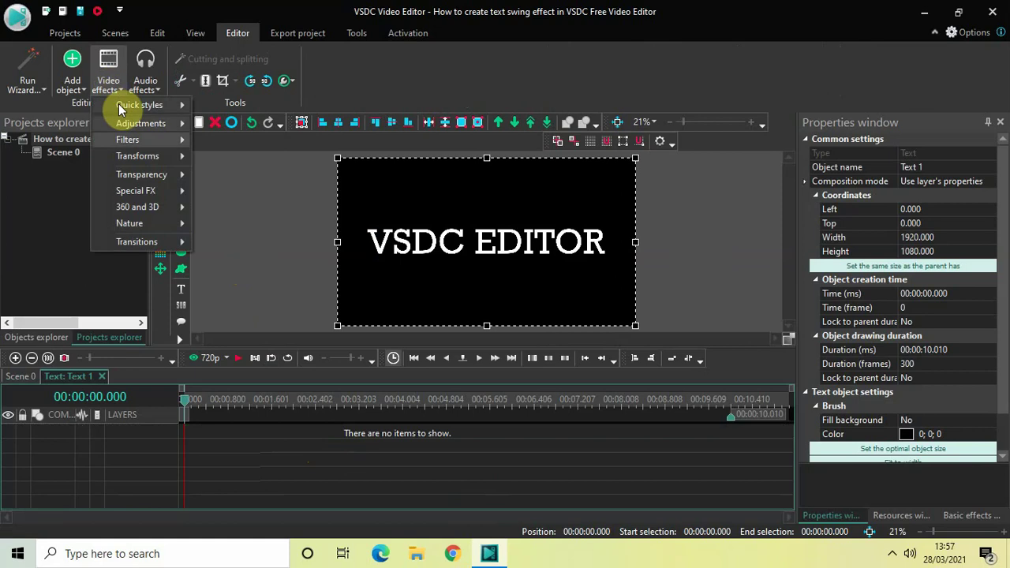
mouse_move(136, 157)
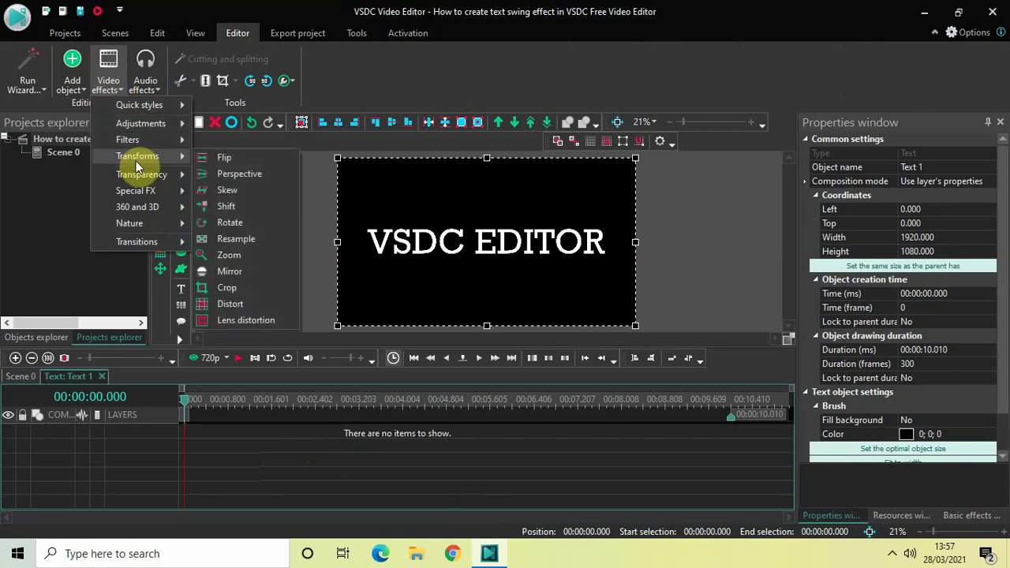
click(258, 175)
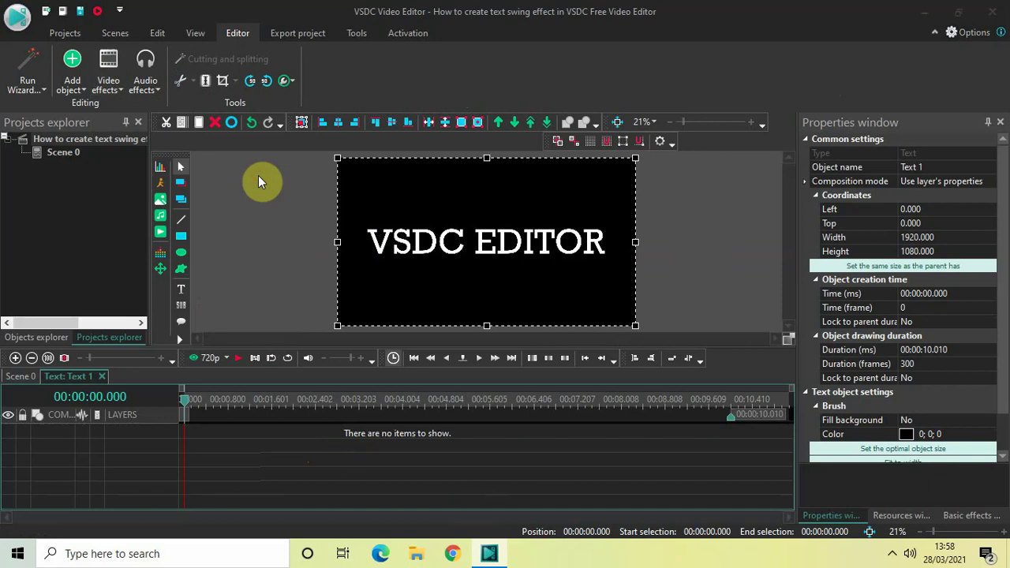
click(643, 345)
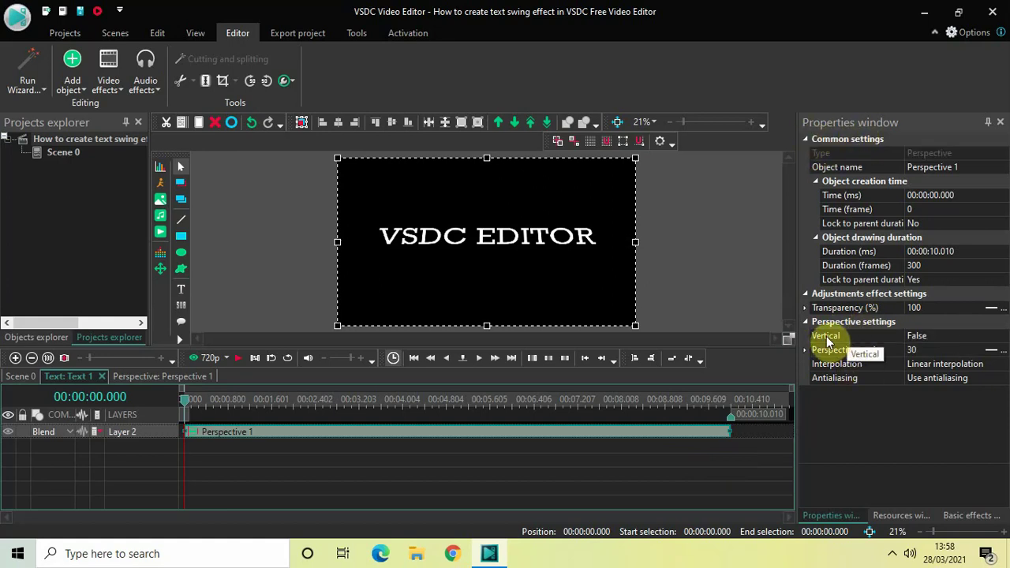
Set the Perspective effect's Vertical option to True.
click(1001, 340)
click(1004, 337)
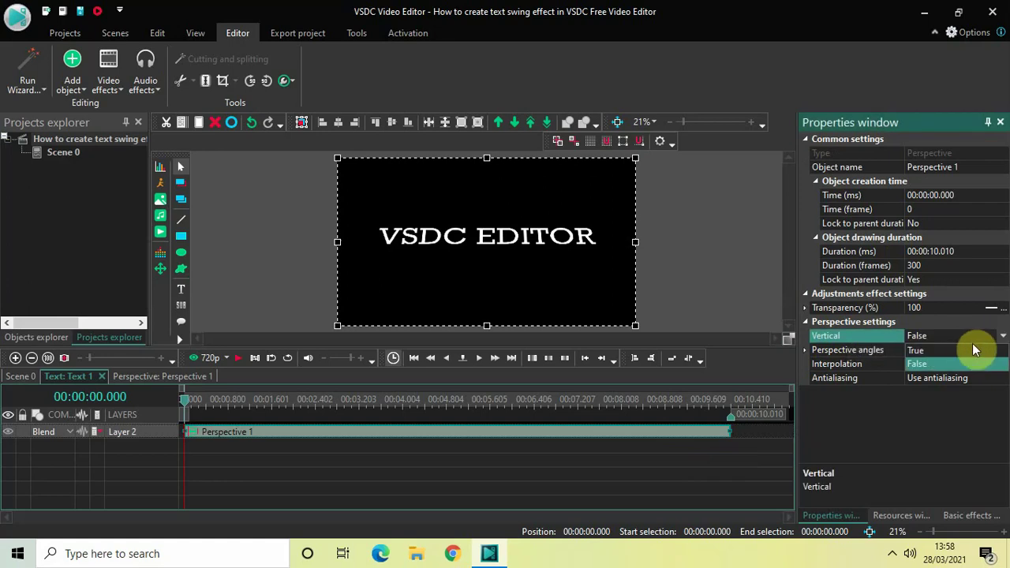
click(963, 349)
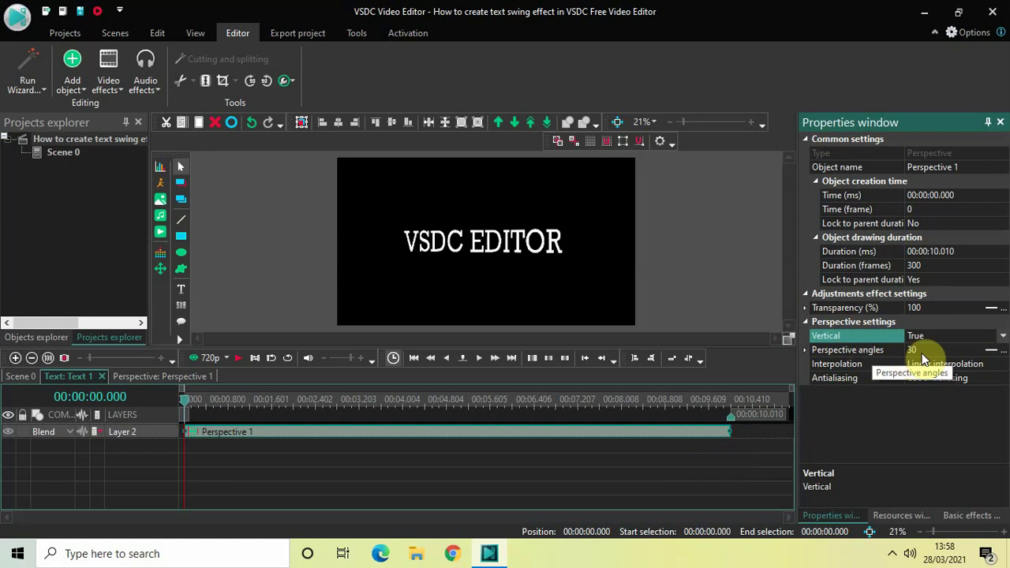
Make the Perspective effect's angles change linearly over time, from 0 to 30 ("0; 30").
click(993, 353)
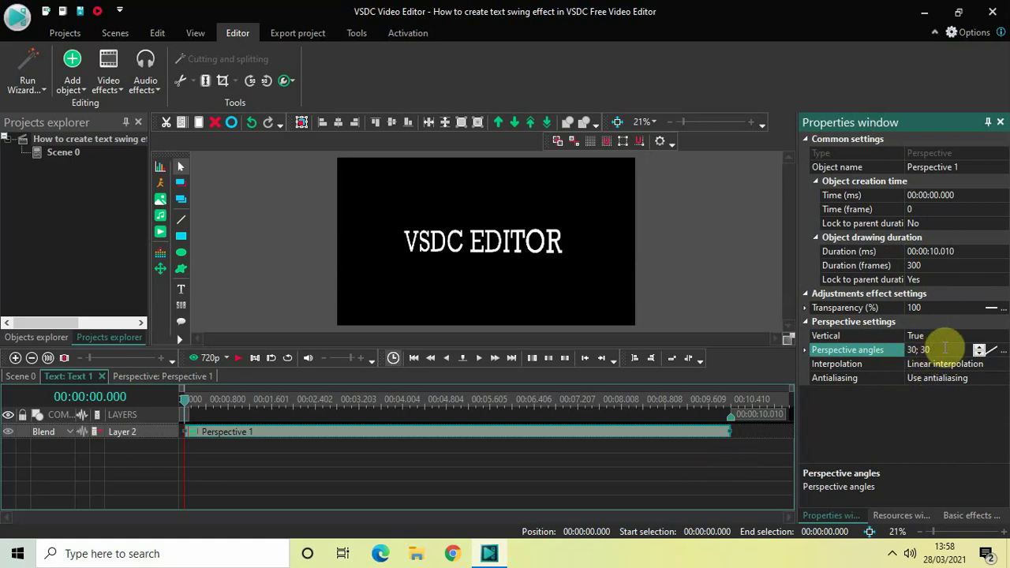
click(945, 348)
key(ctrl+a)
key(BackSpace)
text(0)
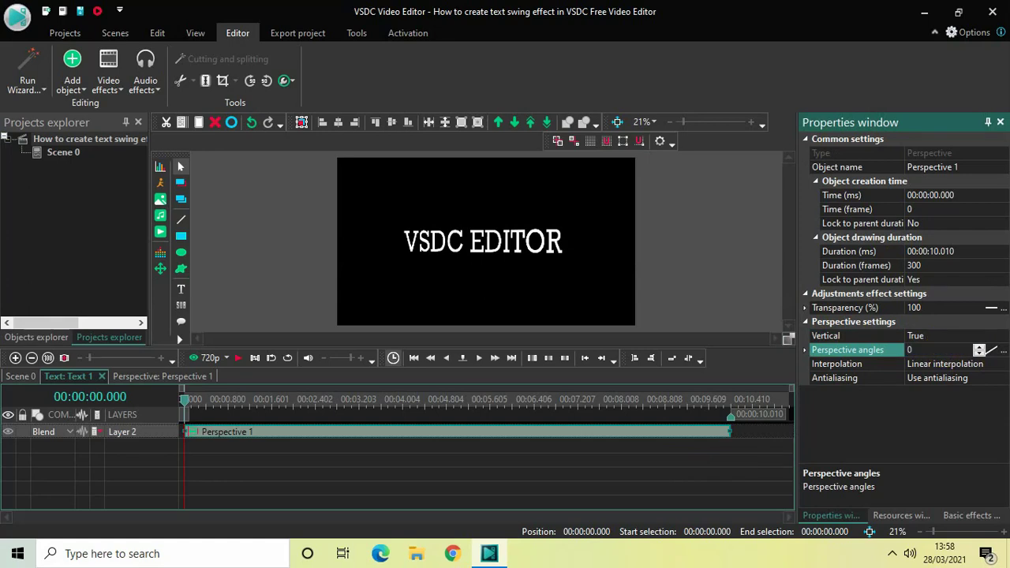
text(; 30)
key(Return)
drag(688, 434, 631, 428)
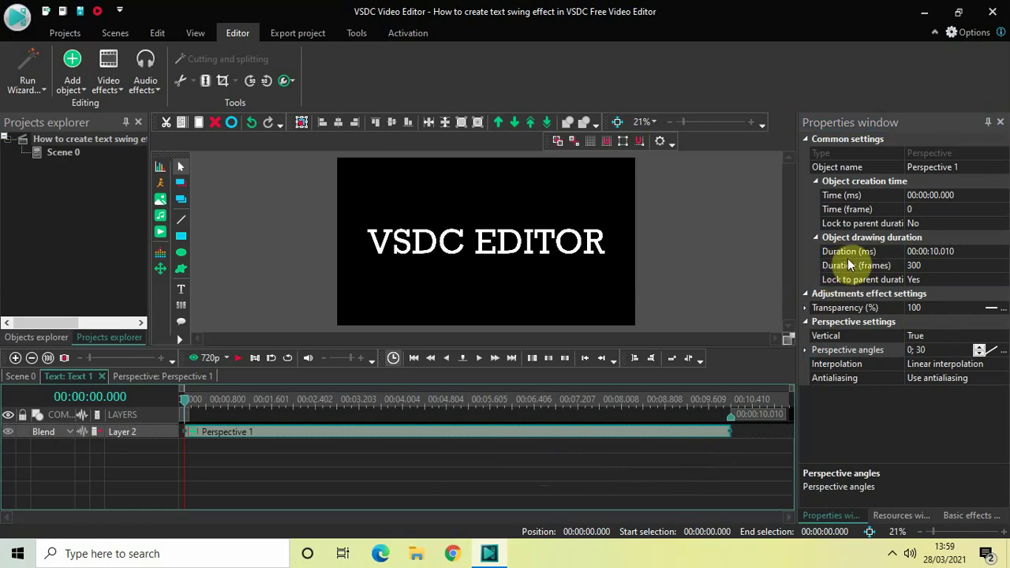
Set the Perspective effect's drawing duration to 00:00:00.500.
click(969, 252)
key(BackSpace)
key(BackSpace)
key(BackSpace)
key(BackSpace)
key(BackSpace)
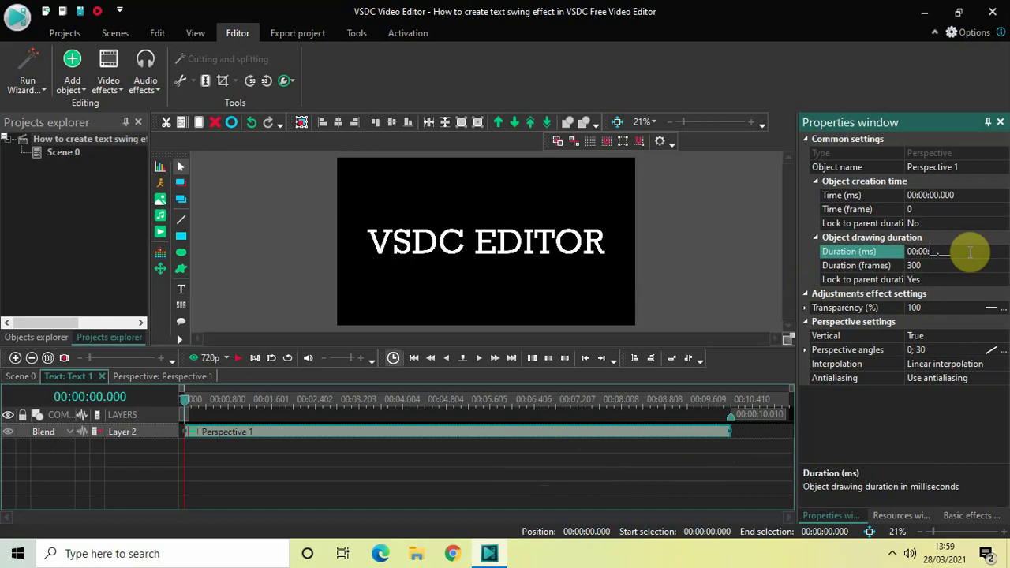
text(00500)
key(Return)
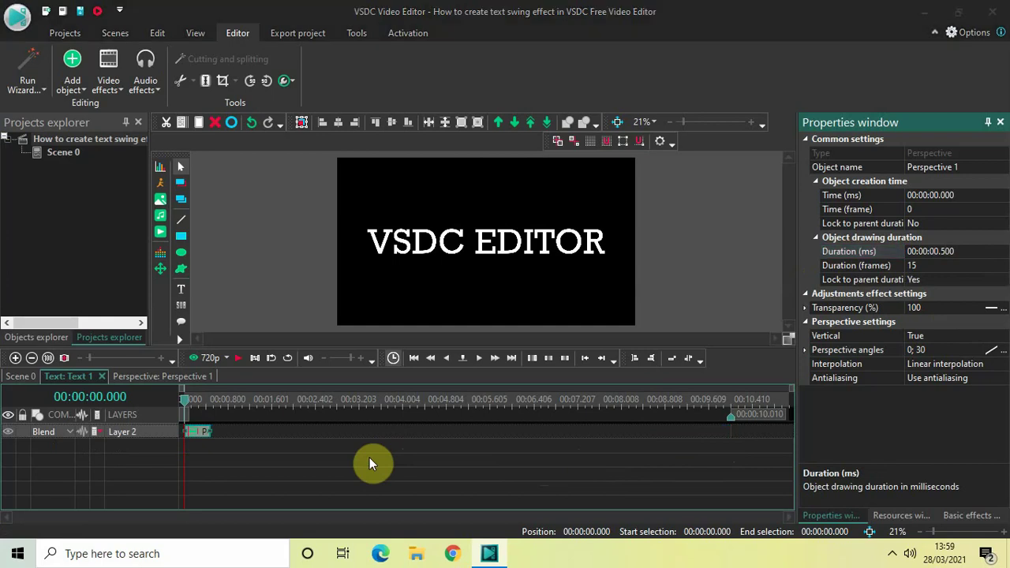
Preview the perspective animation and return the playhead to the start of the timeline.
key(space)
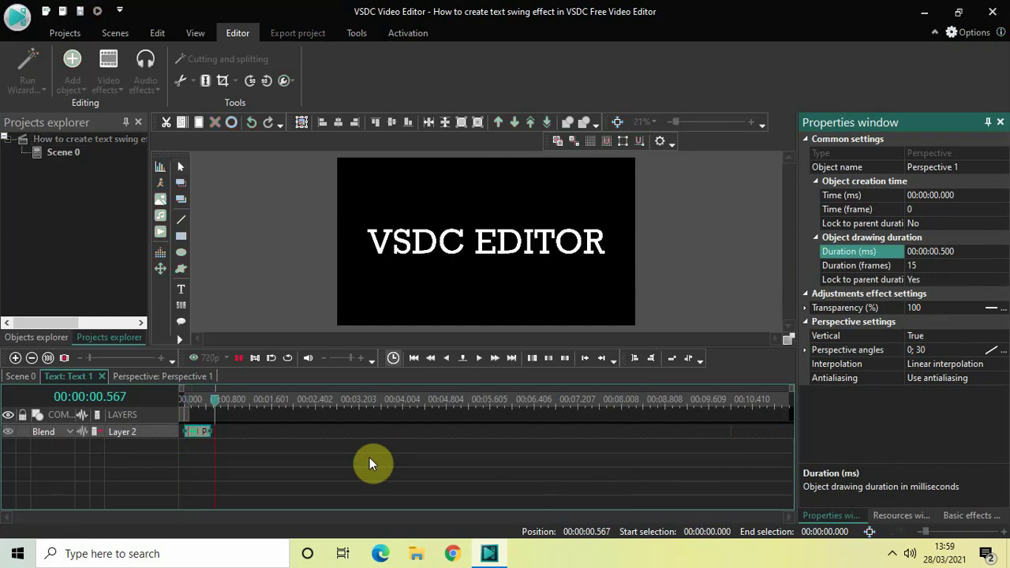
key(space)
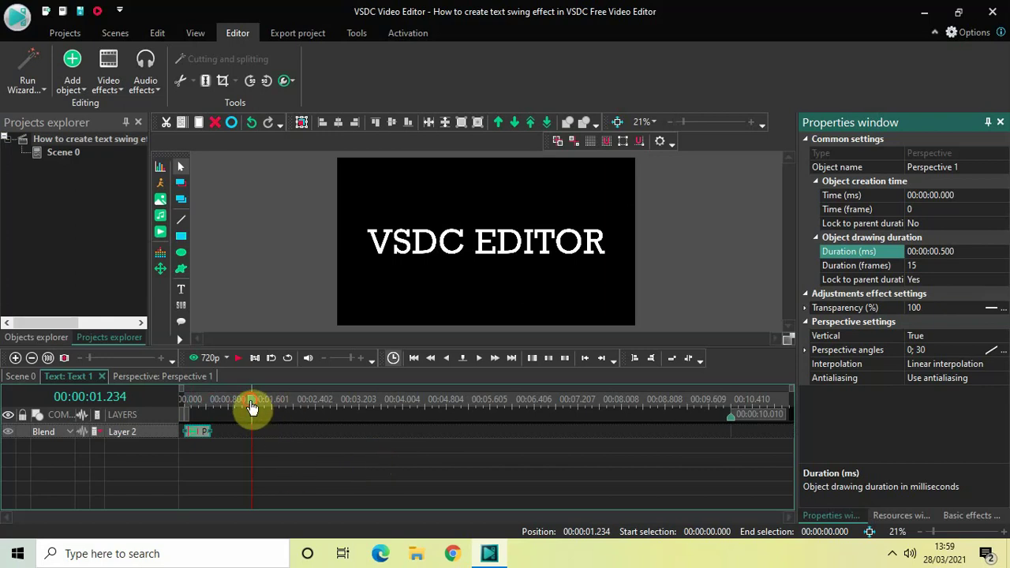
drag(255, 407, 122, 416)
click(122, 416)
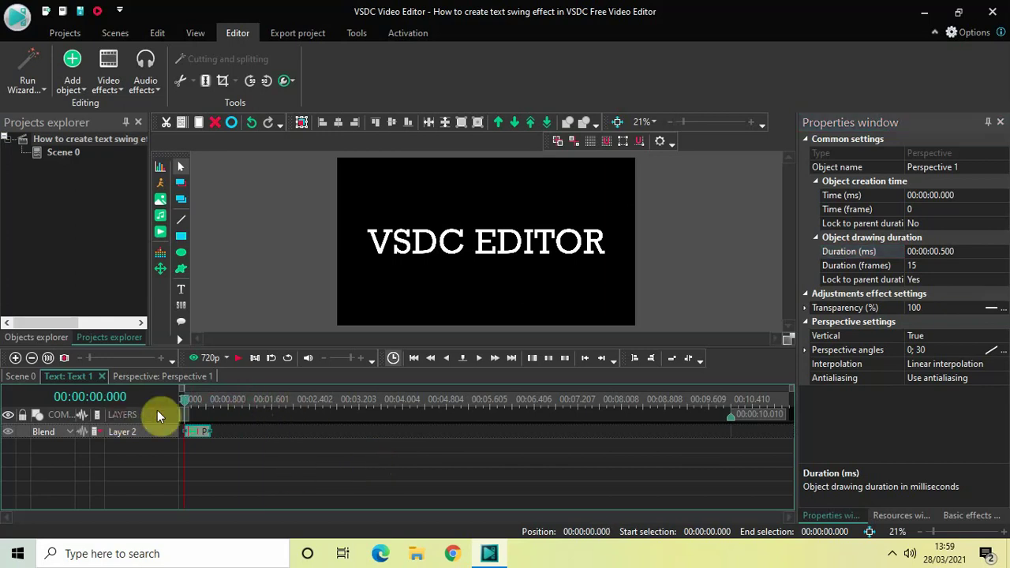
Duplicate the Perspective effect and place the copy directly after the original on Layer 2, starting at 00:00:00.500.
click(198, 439)
key(ctrl+v)
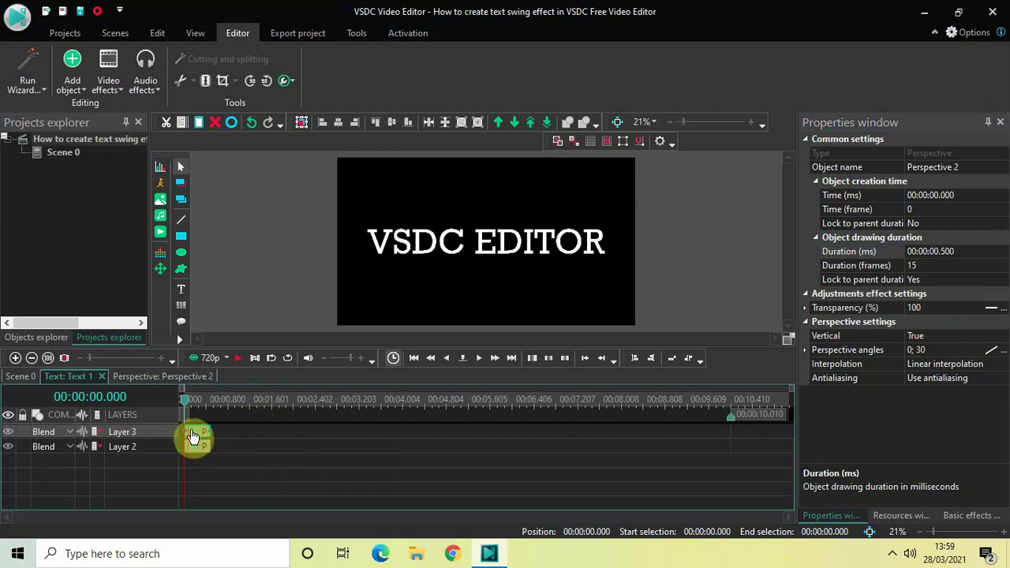
drag(192, 437, 214, 448)
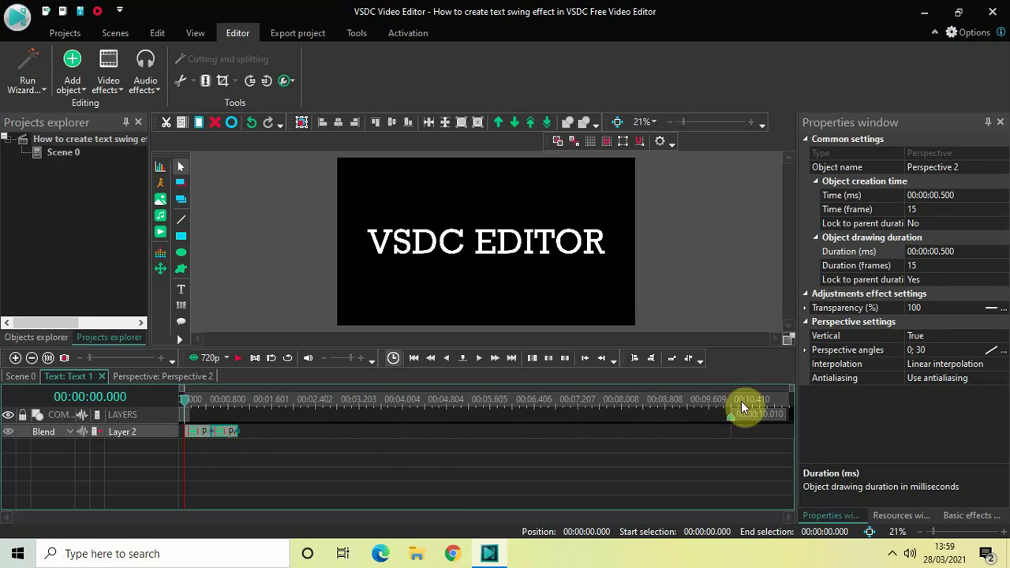
Set the second Perspective effect's angles to "30; 0".
click(942, 351)
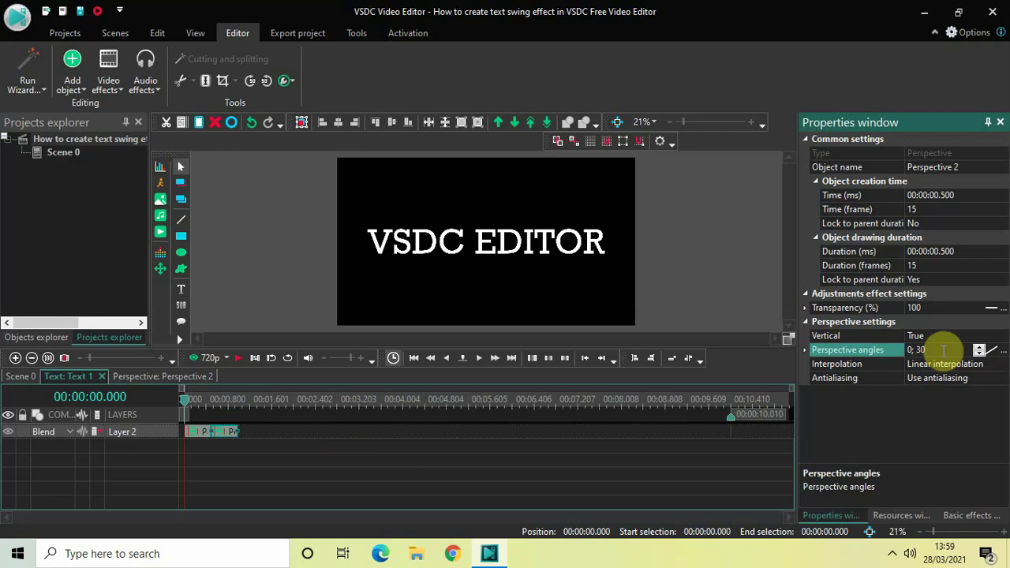
key(BackSpace)
text(30;)
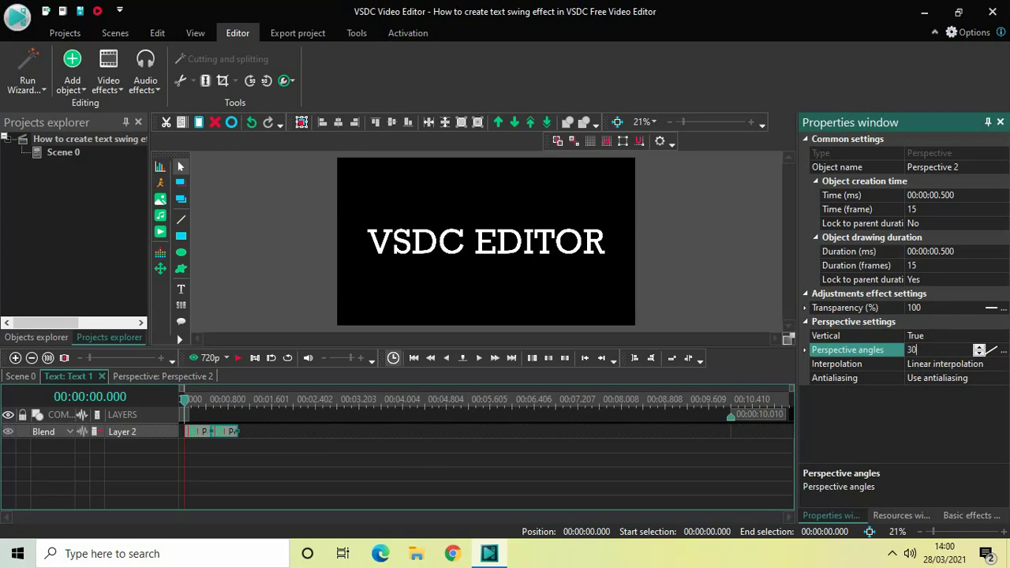
text( 0)
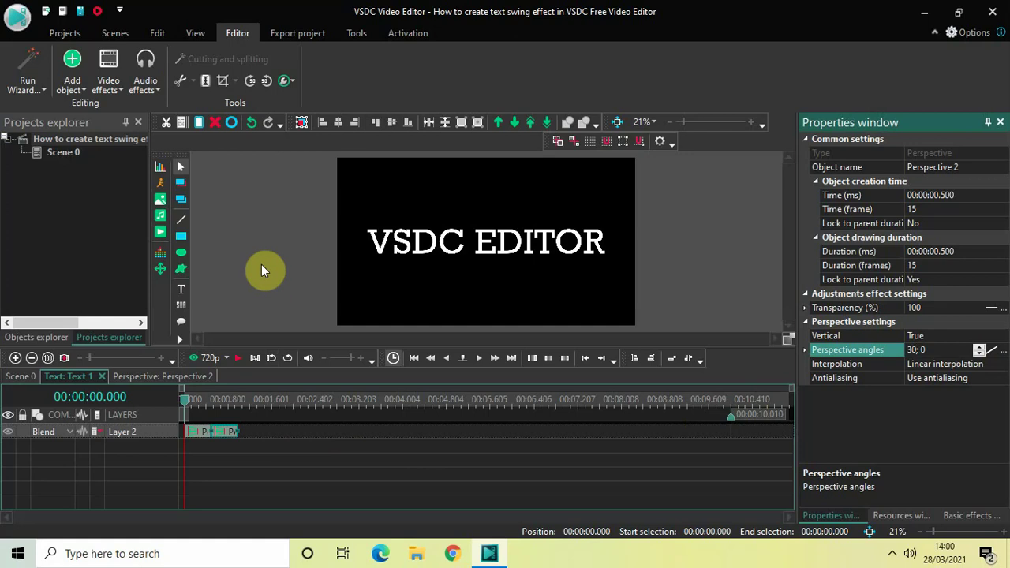
Preview the swing animation produced by the two Perspective effects.
key(space)
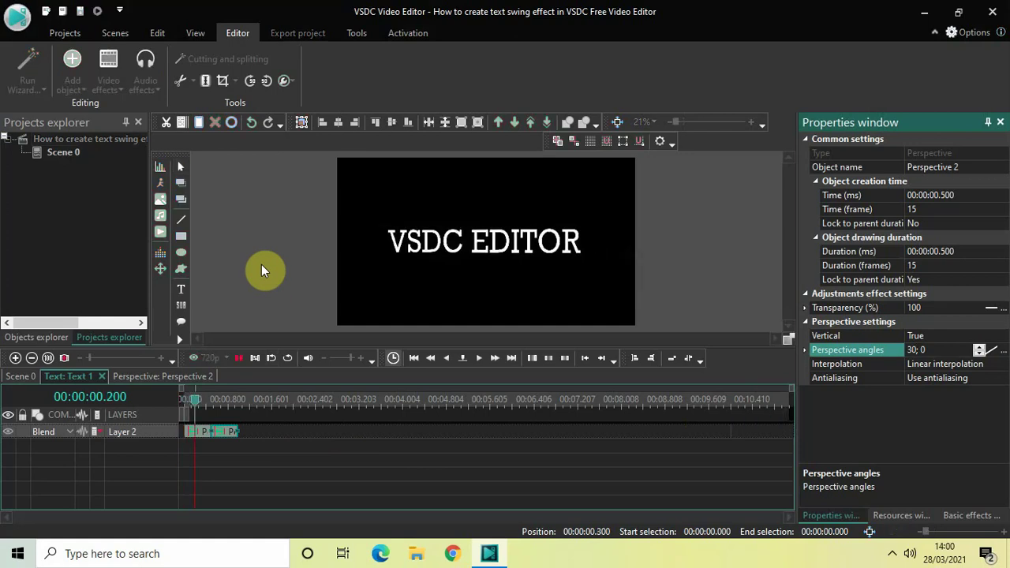
key(space)
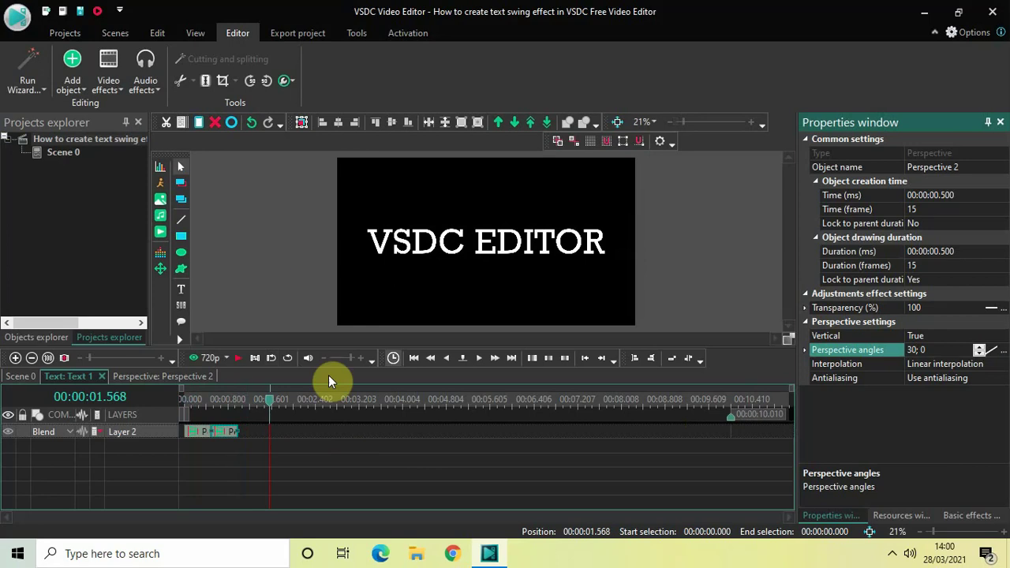
Duplicate both Perspective effects and place the copies directly after the originals on Layer 2, starting at 00:00:01.001.
click(383, 478)
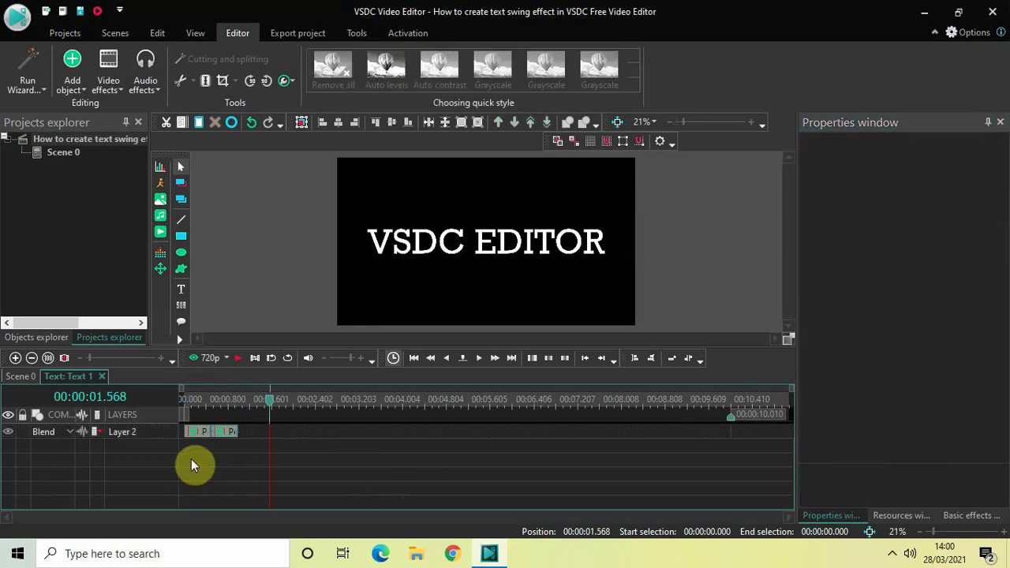
click(206, 434)
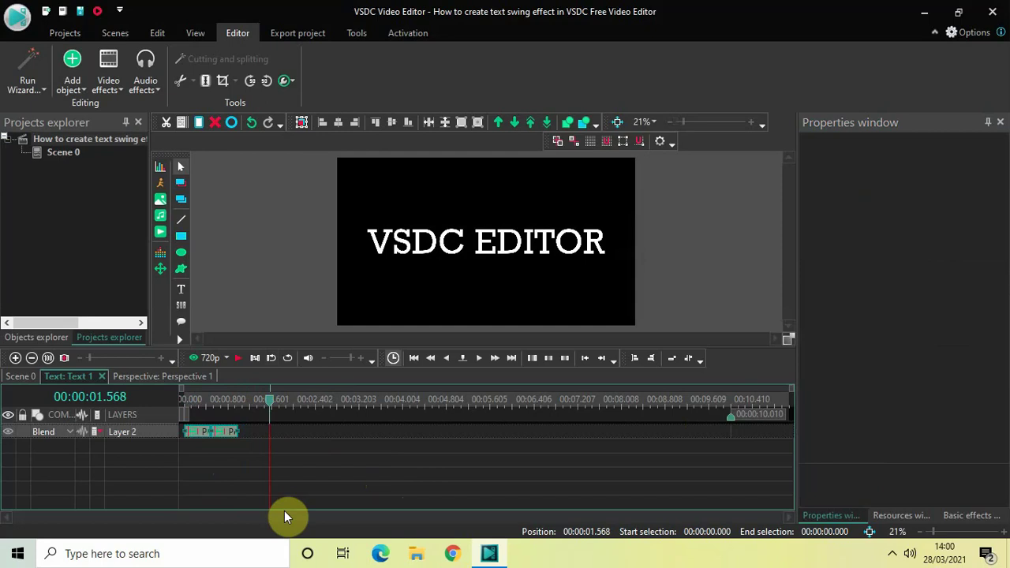
key(ctrl+v)
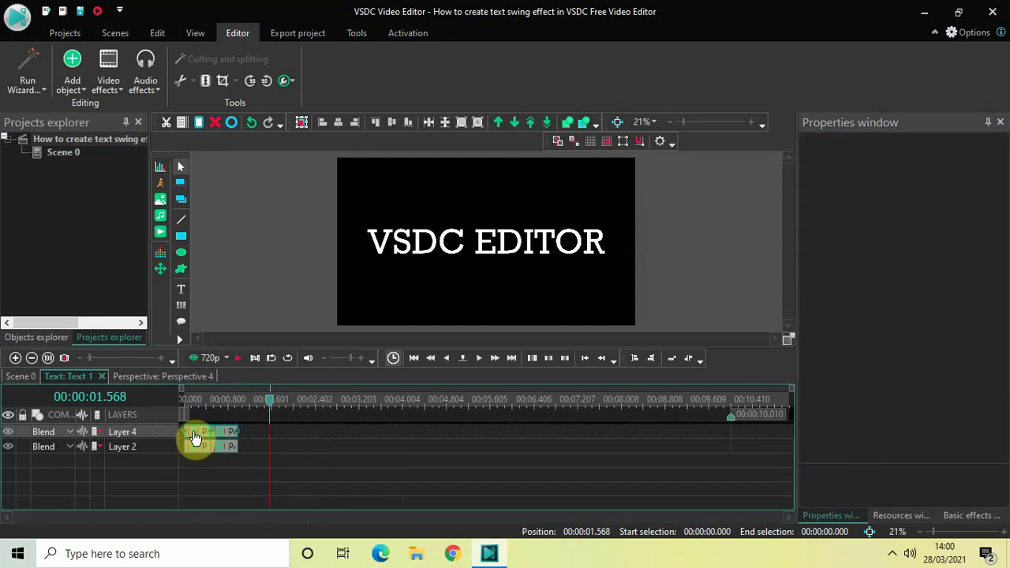
drag(196, 439, 229, 448)
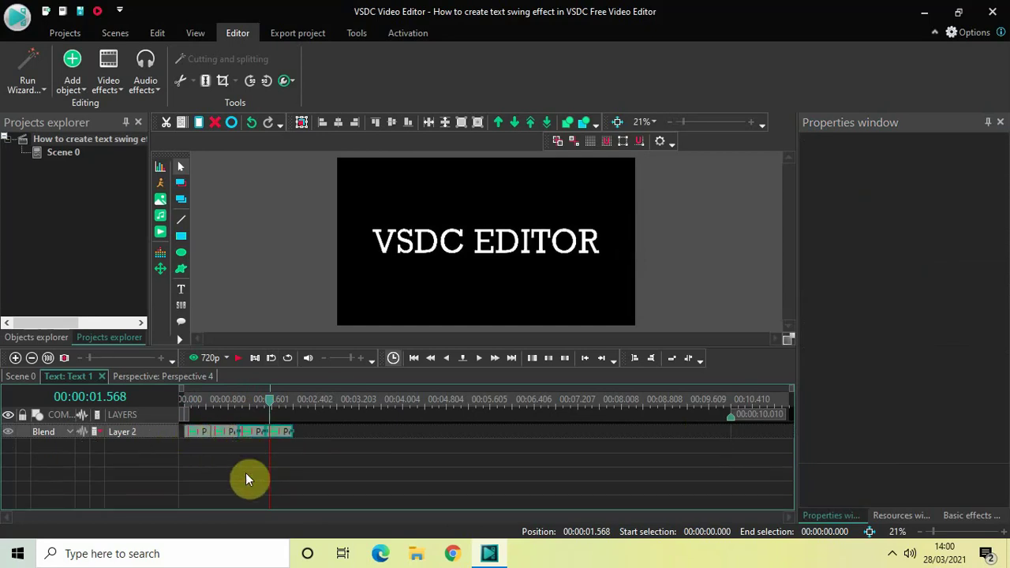
click(245, 473)
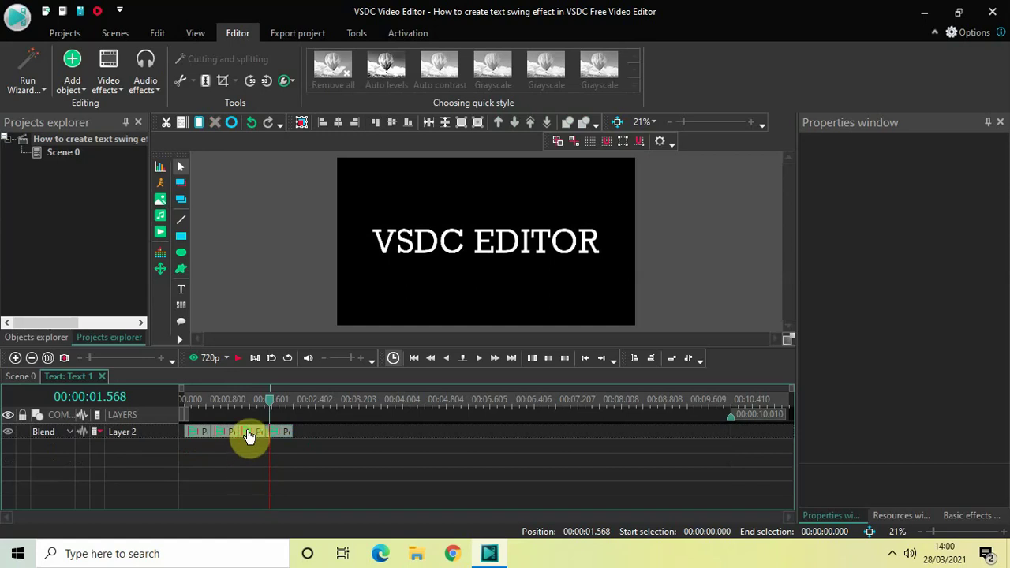
Set the perspective angles of the third effect on Layer 2 to "0; -30".
click(248, 434)
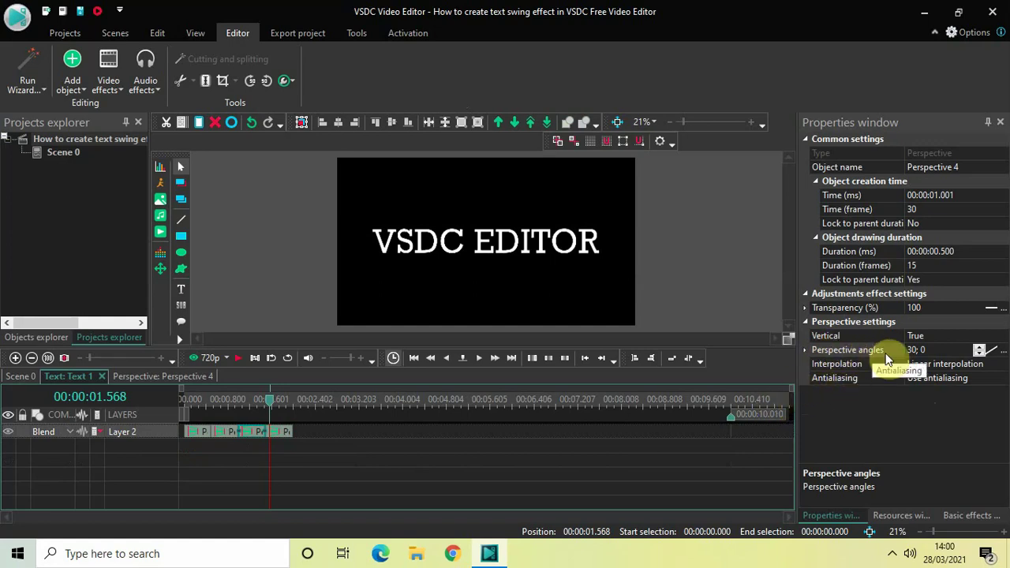
click(939, 350)
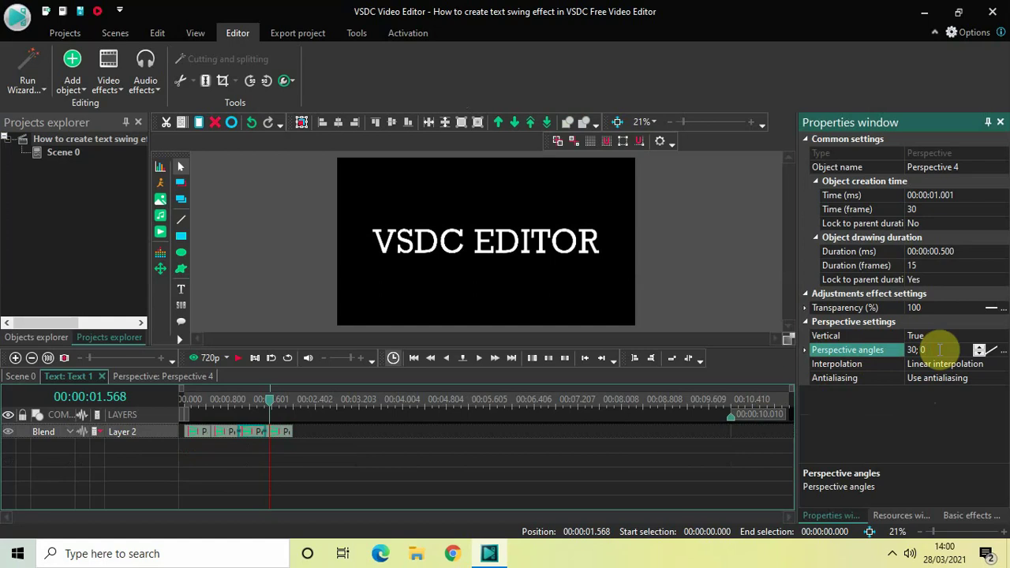
key(ctrl+a)
key(BackSpace)
text(0)
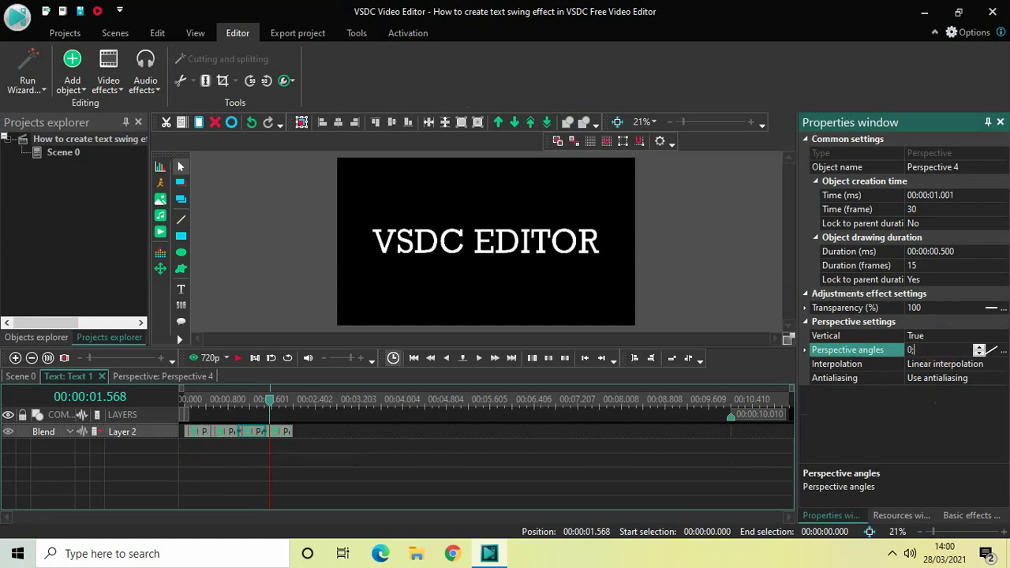
text(;-30)
Set the perspective angles of the fourth effect on Layer 2 to "-30; 0".
click(278, 433)
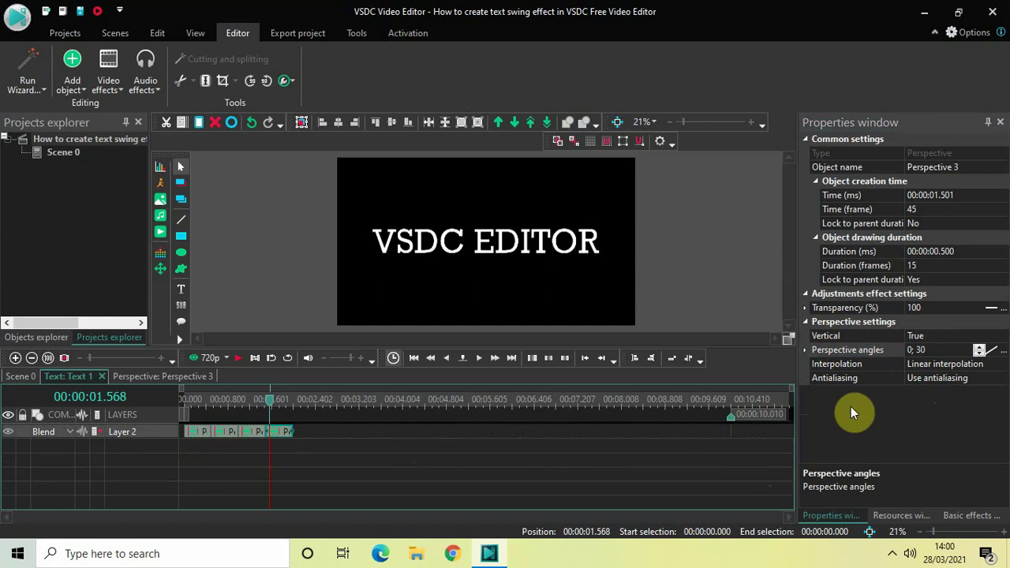
click(947, 351)
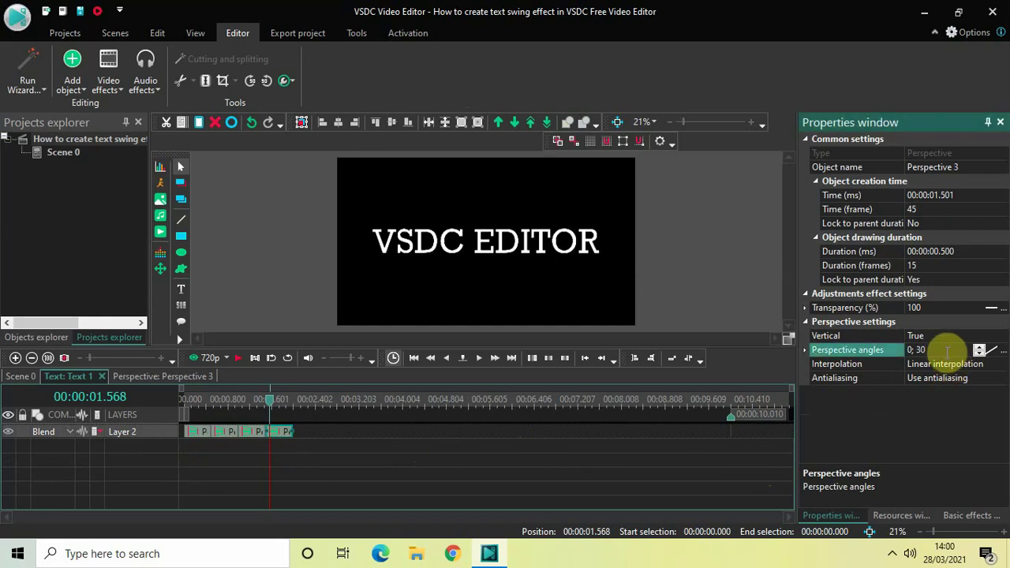
key(ctrl+a)
key(BackSpace)
text(-30)
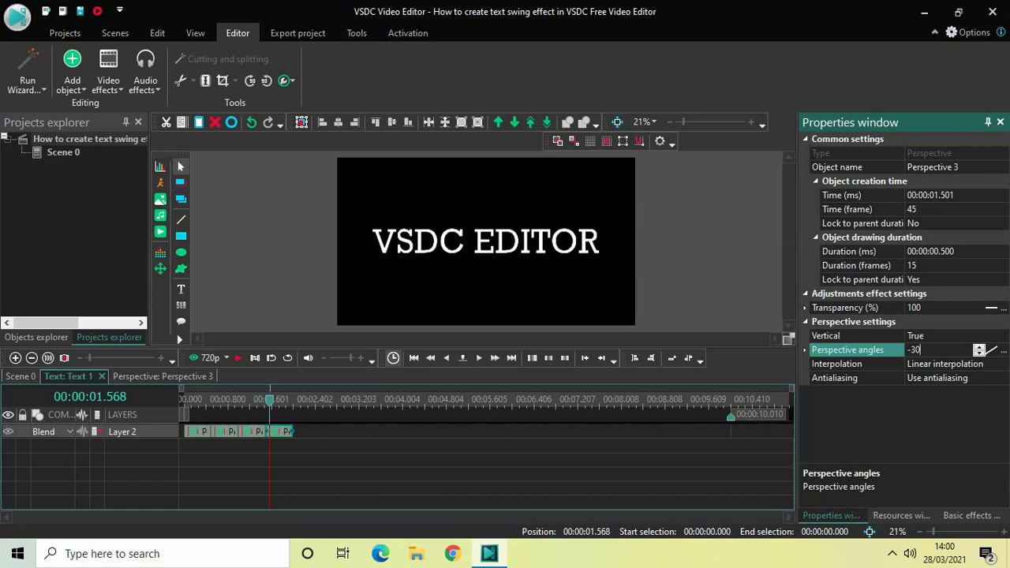
text(;0)
key(Return)
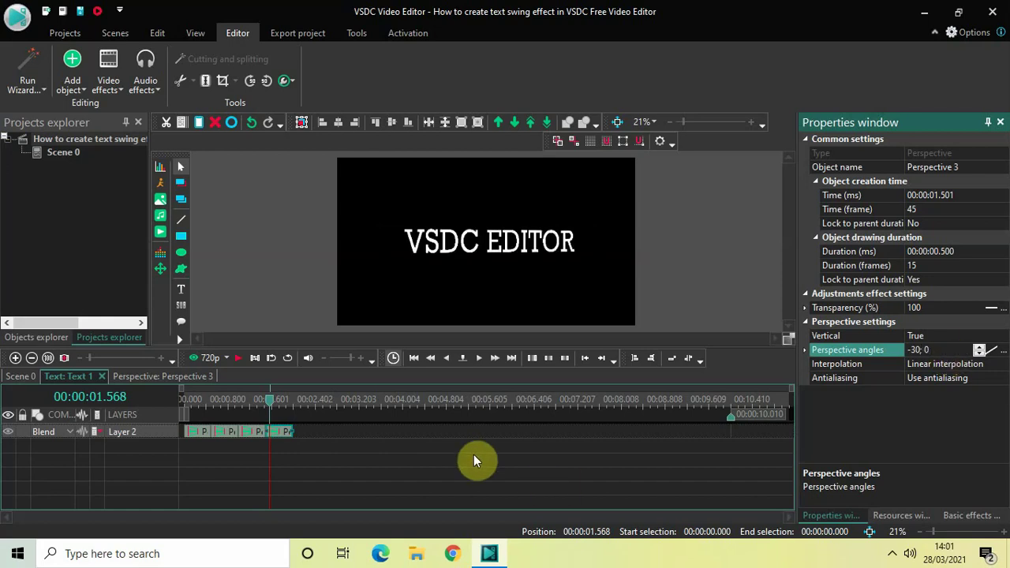
Preview the four-part swing animation from the start of the timeline.
drag(270, 407, 173, 416)
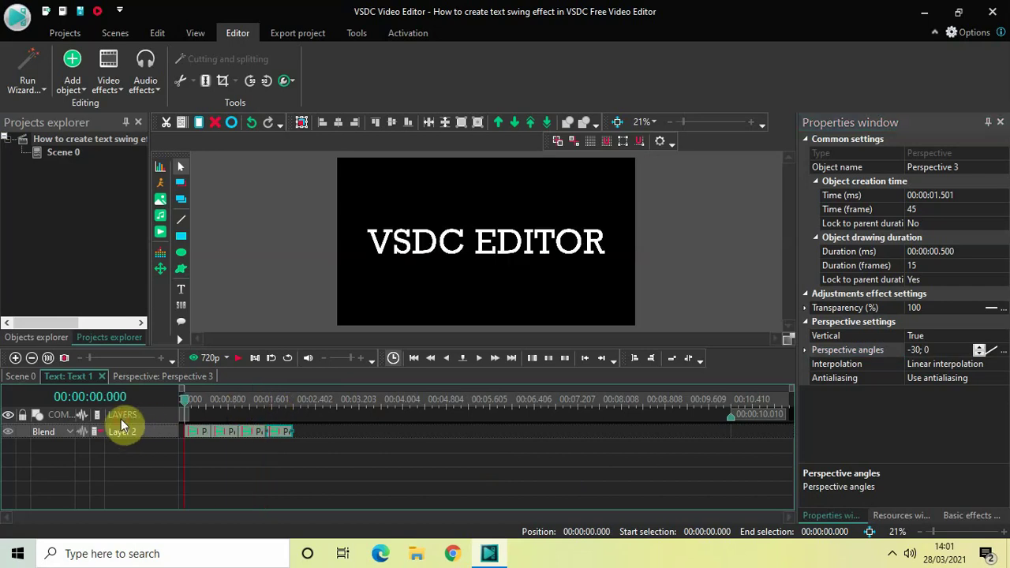
key(space)
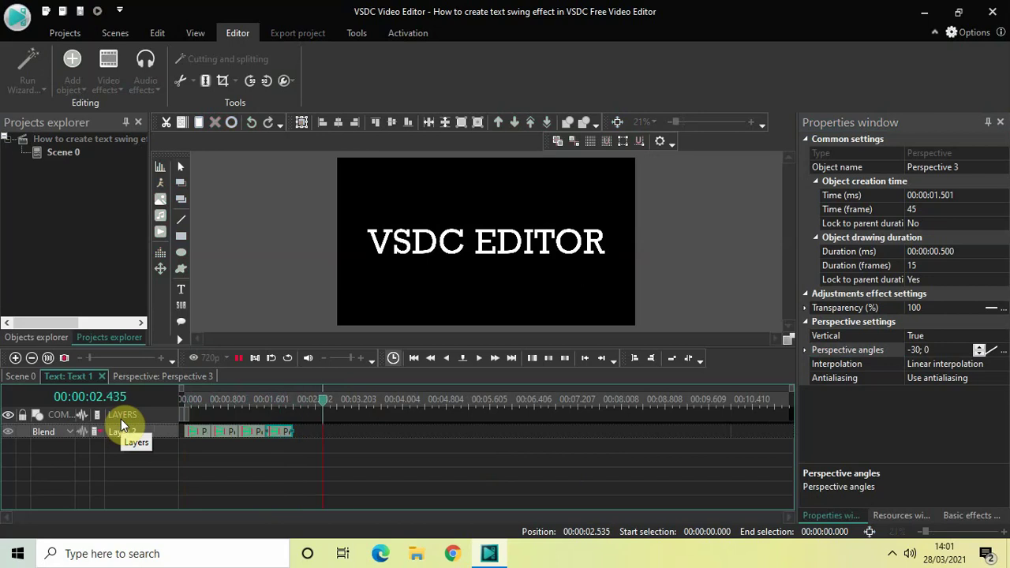
key(space)
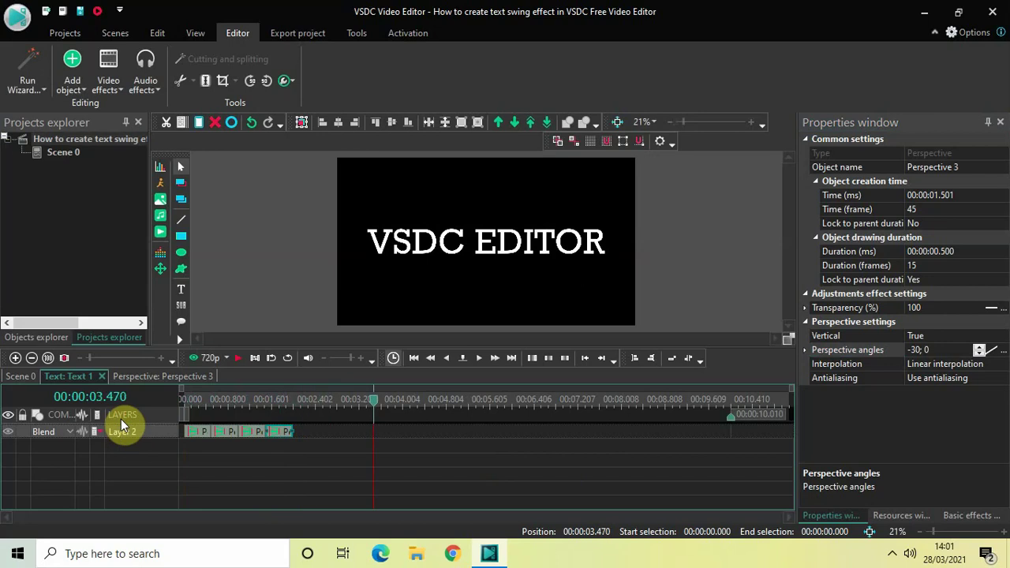
Duplicate all four Perspective effects and place the copies directly after the originals on Layer 2, starting at 00:00:02.002.
click(282, 489)
drag(188, 462, 343, 401)
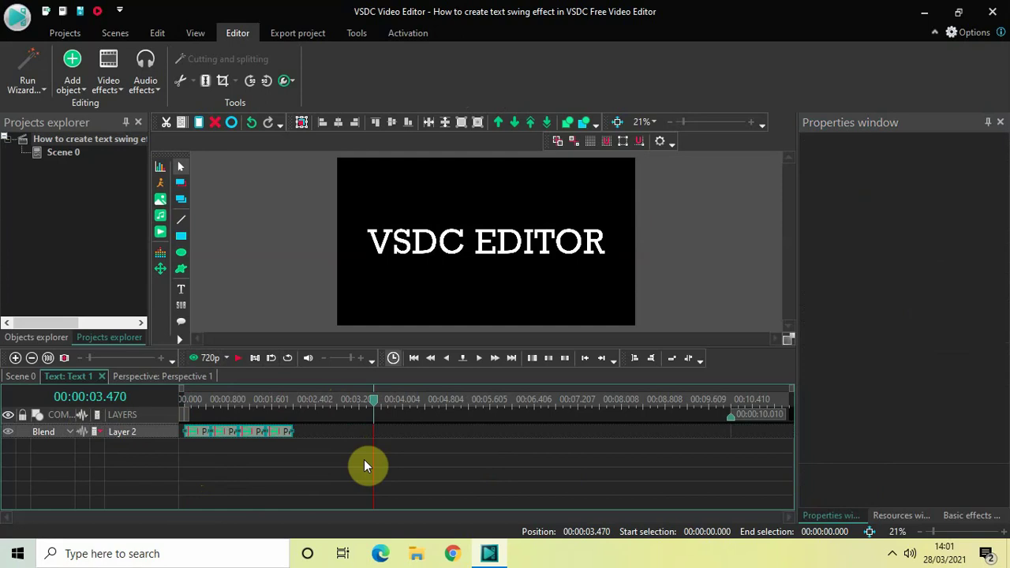
key(ctrl+v)
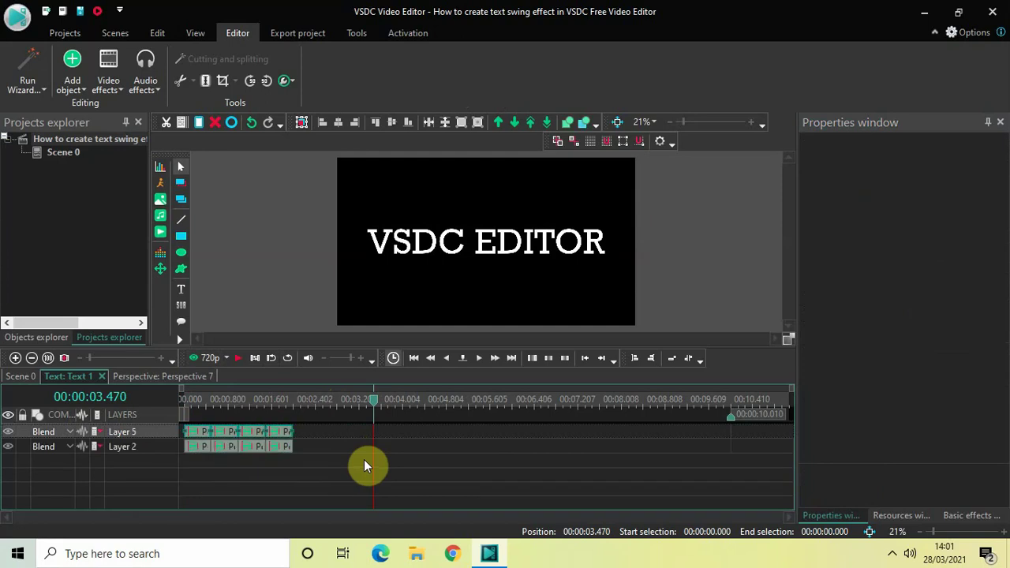
drag(185, 430, 229, 446)
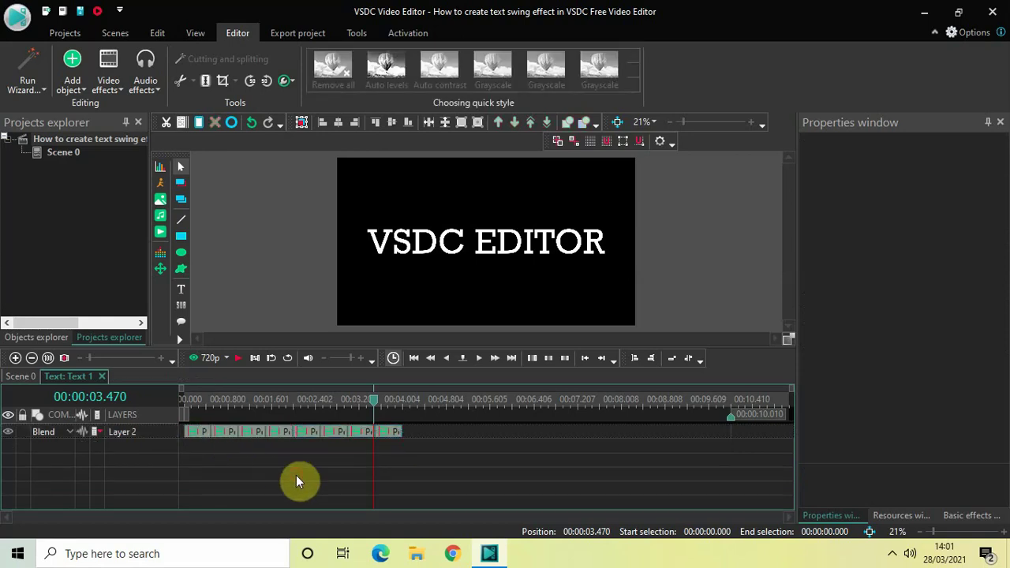
Set the perspective angles of the fifth effect on Layer 2 to "0; 30".
click(307, 435)
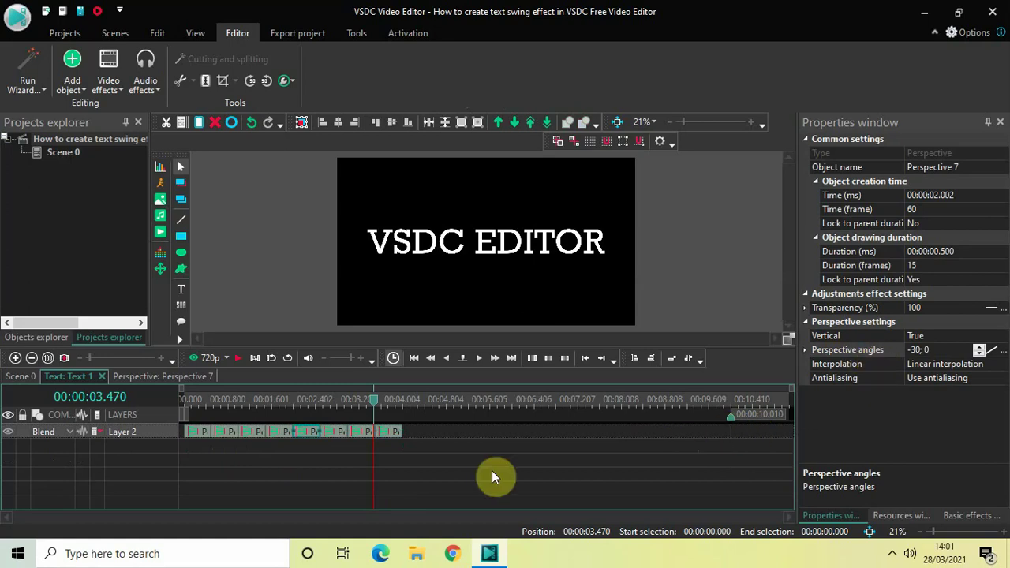
click(947, 350)
key(ctrl+a)
key(BackSpace)
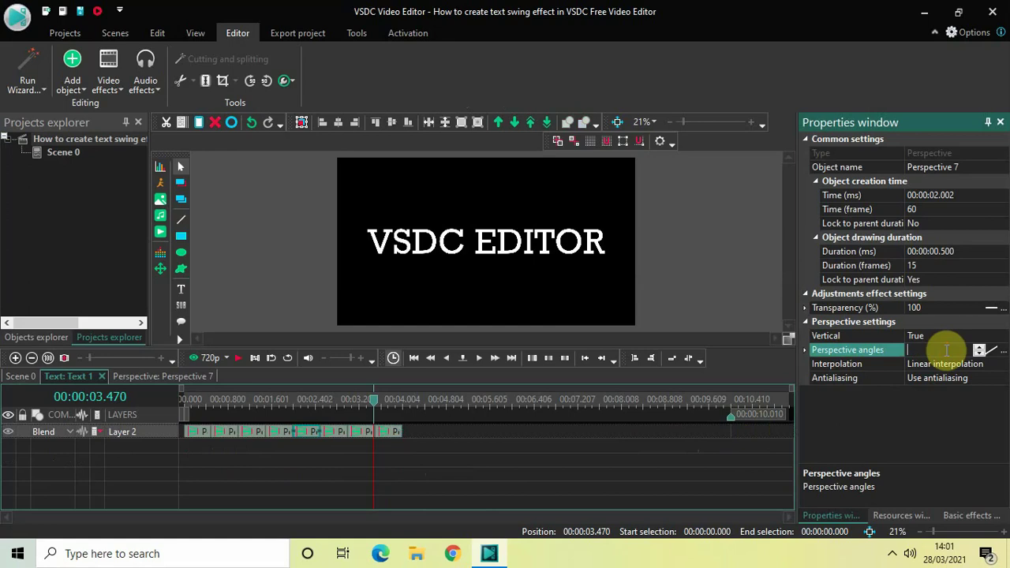
text(0;30)
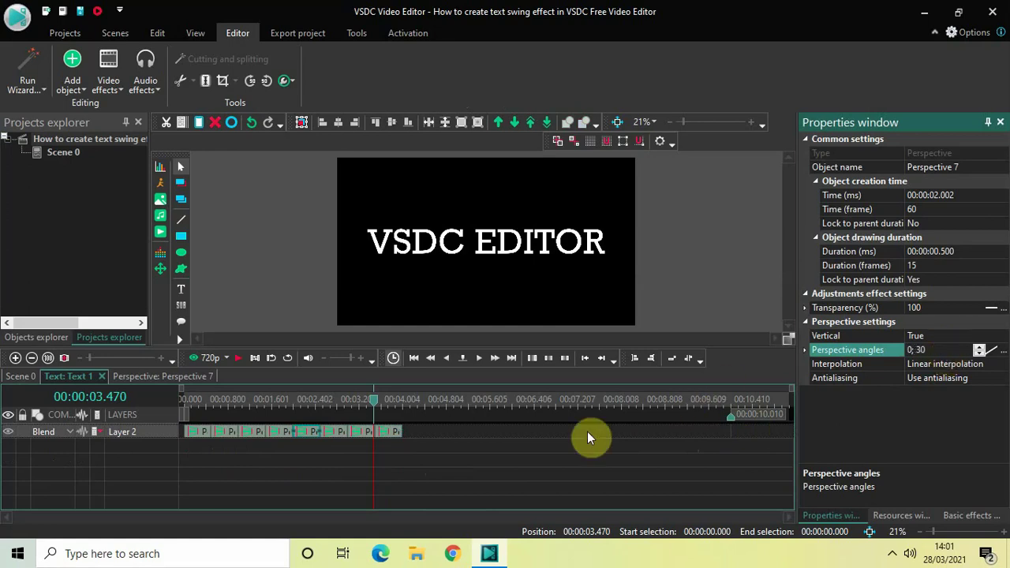
Set the perspective angles of the sixth effect on Layer 2 to "30; 0".
click(335, 434)
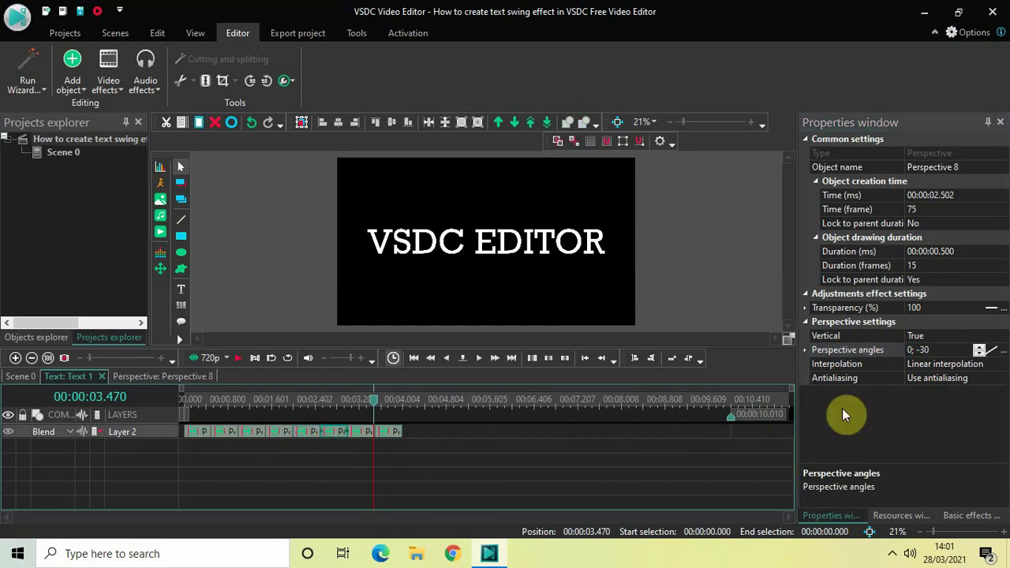
click(945, 349)
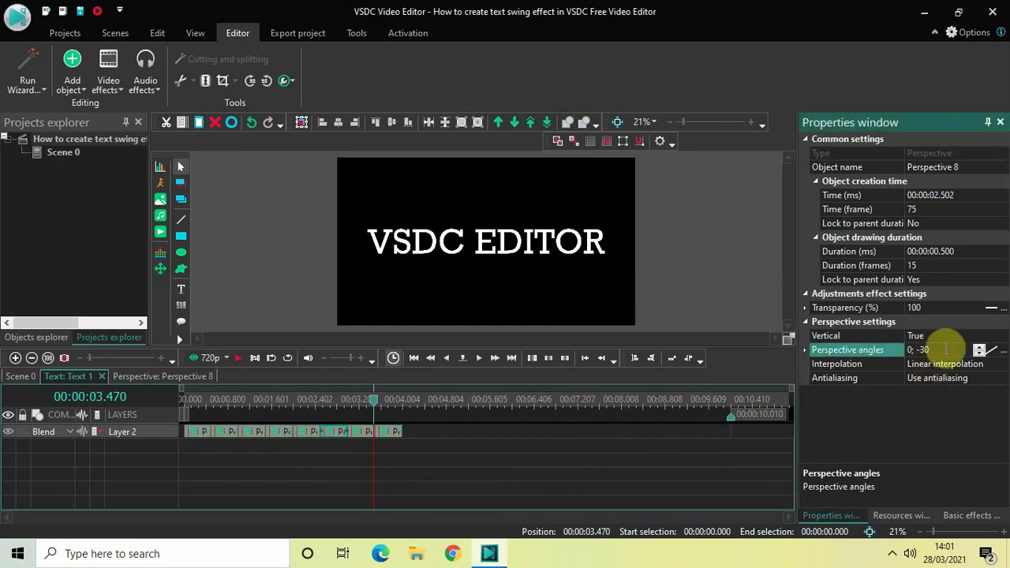
key(ctrl+a)
key(BackSpace)
text(3)
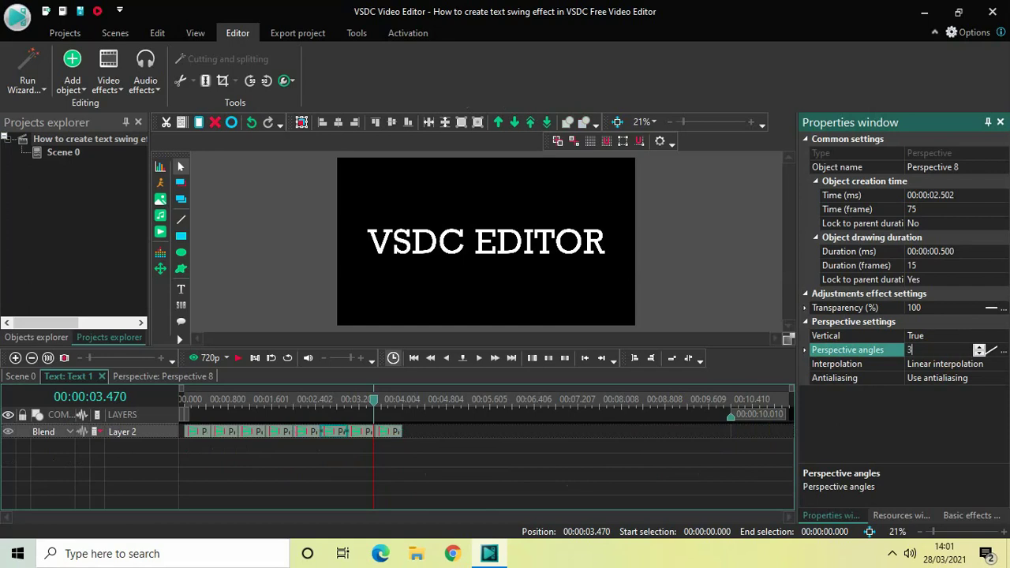
text(0;0)
click(597, 439)
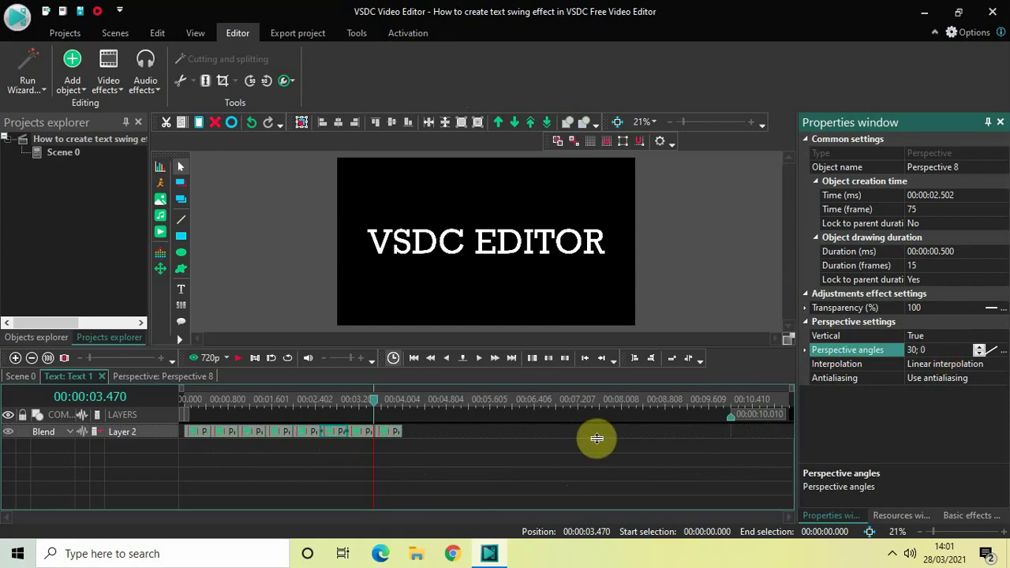
Set the perspective angles of the seventh effect on Layer 2 to "0; -30".
click(359, 432)
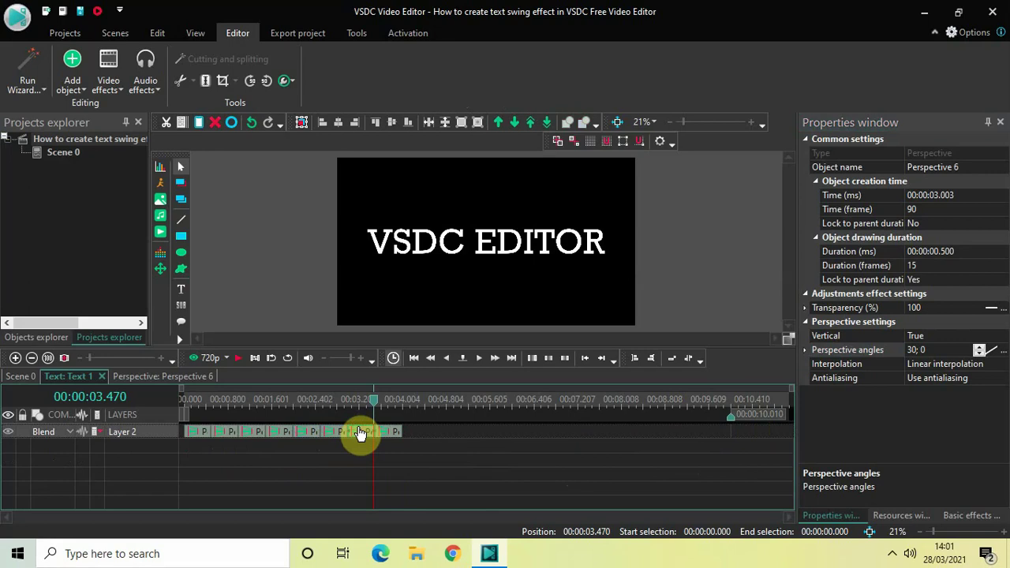
click(947, 347)
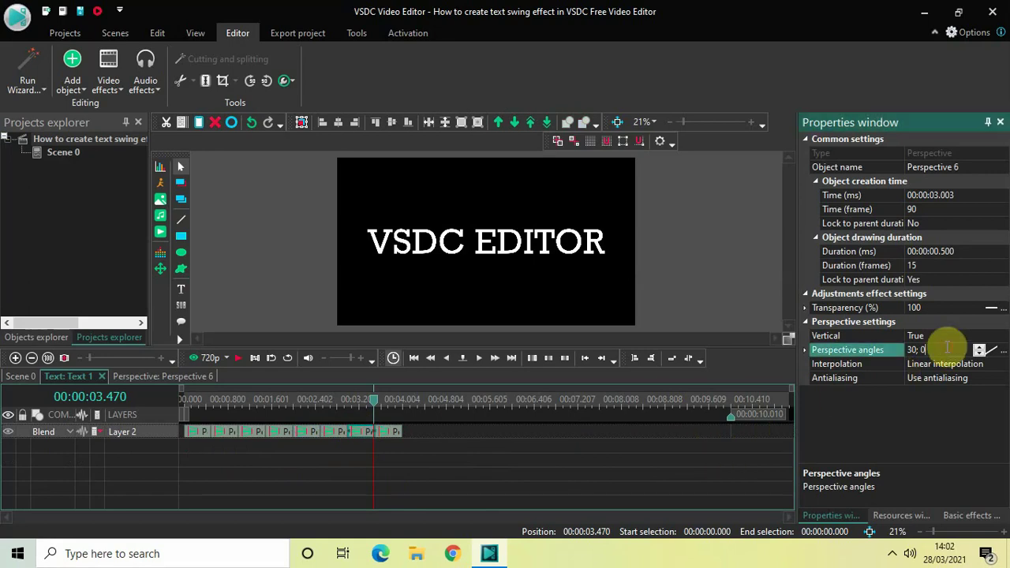
key(ctrl+a)
key(BackSpace)
text(0;-30)
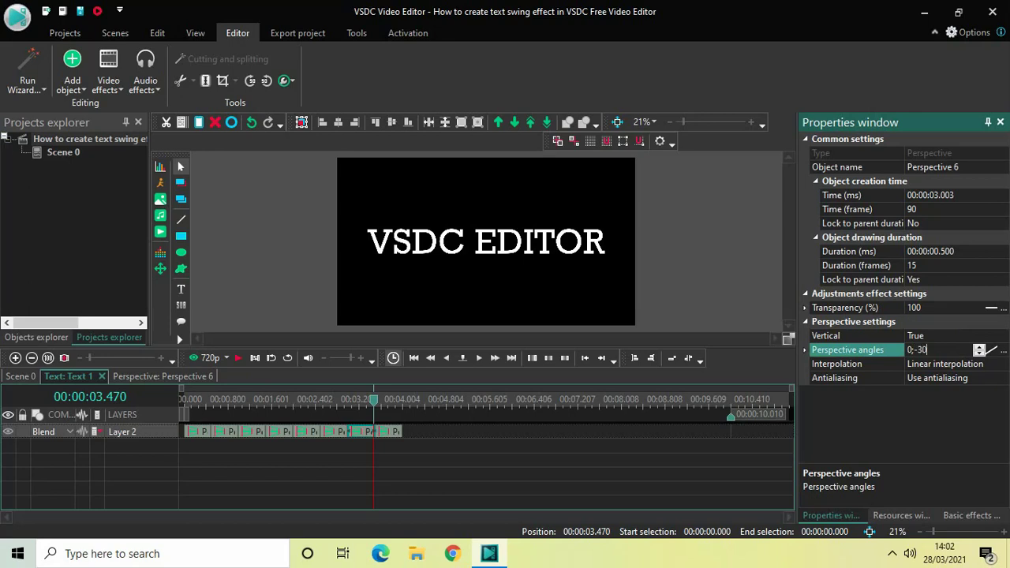
key(Return)
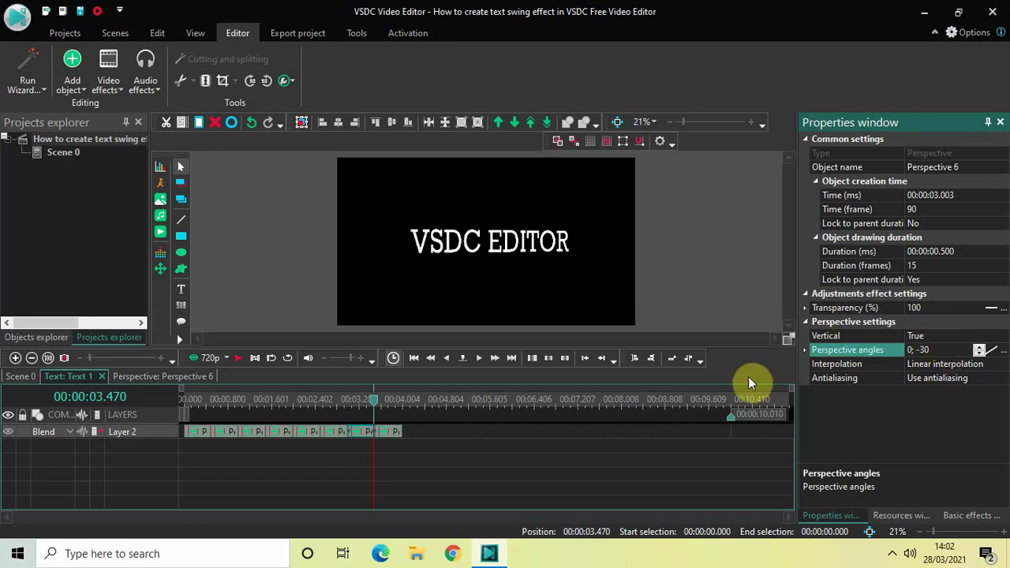
Set the perspective angles of the eighth effect on Layer 2 to "-30; 0".
click(388, 433)
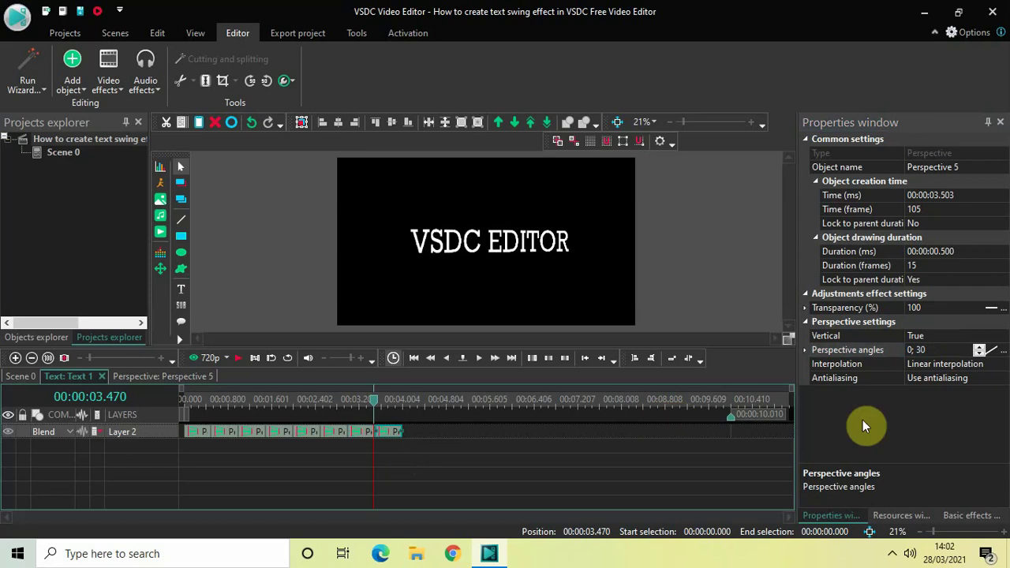
click(937, 350)
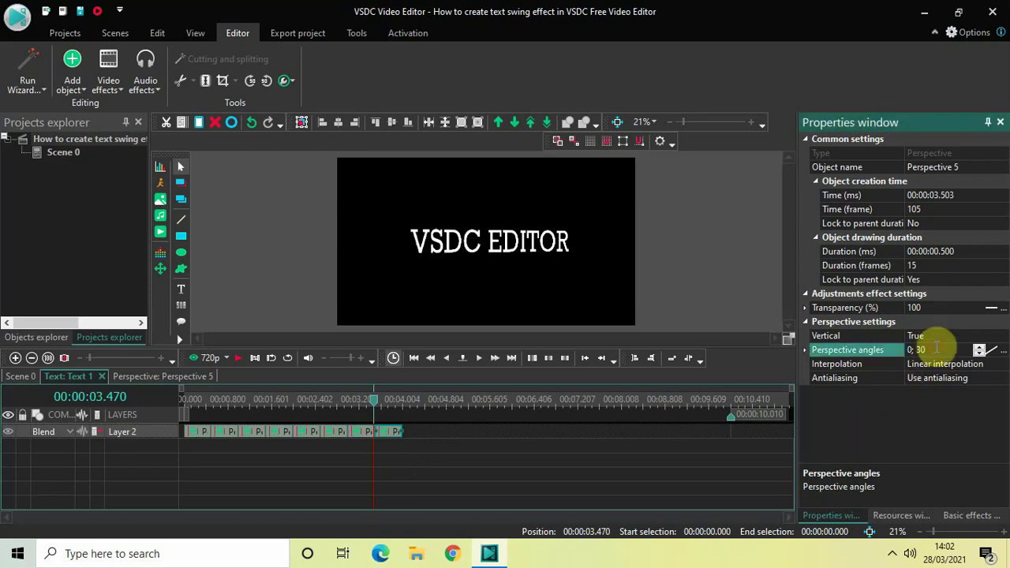
key(BackSpace)
text(-30;0)
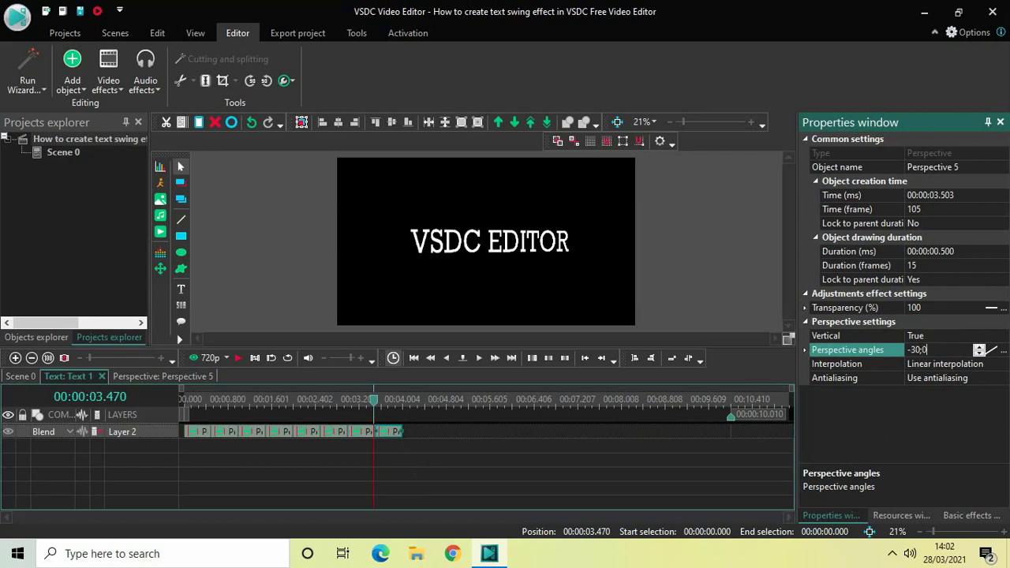
click(566, 435)
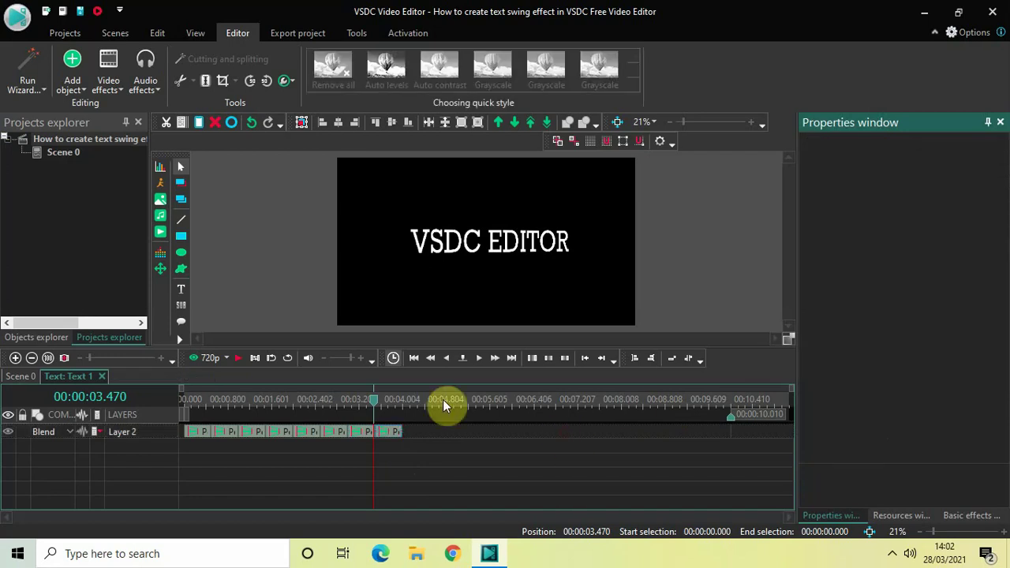
Preview the complete eight-effect swing animation twice from the start of the timeline.
drag(375, 406, 124, 414)
key(space)
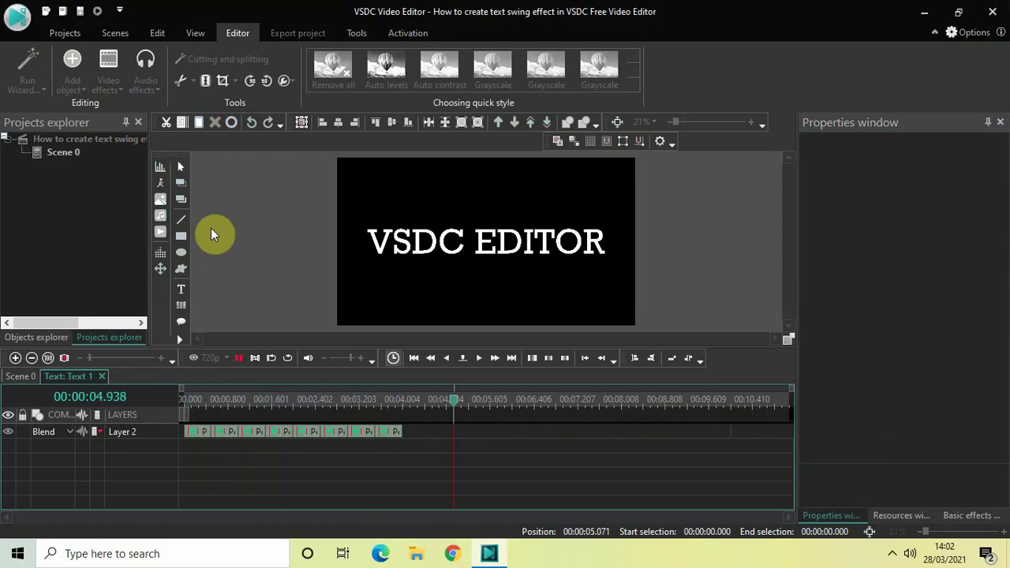
key(space)
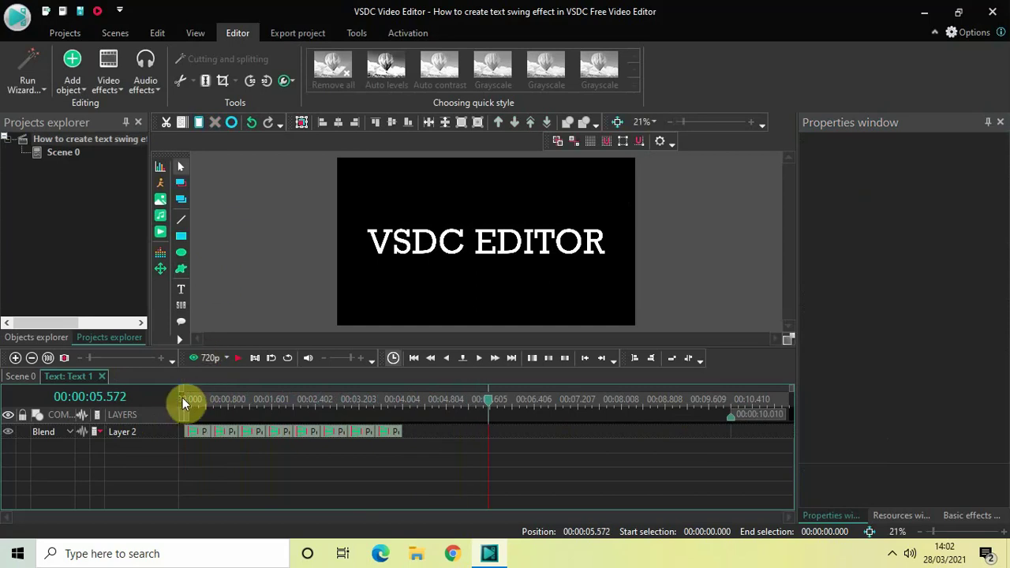
click(182, 401)
key(space)
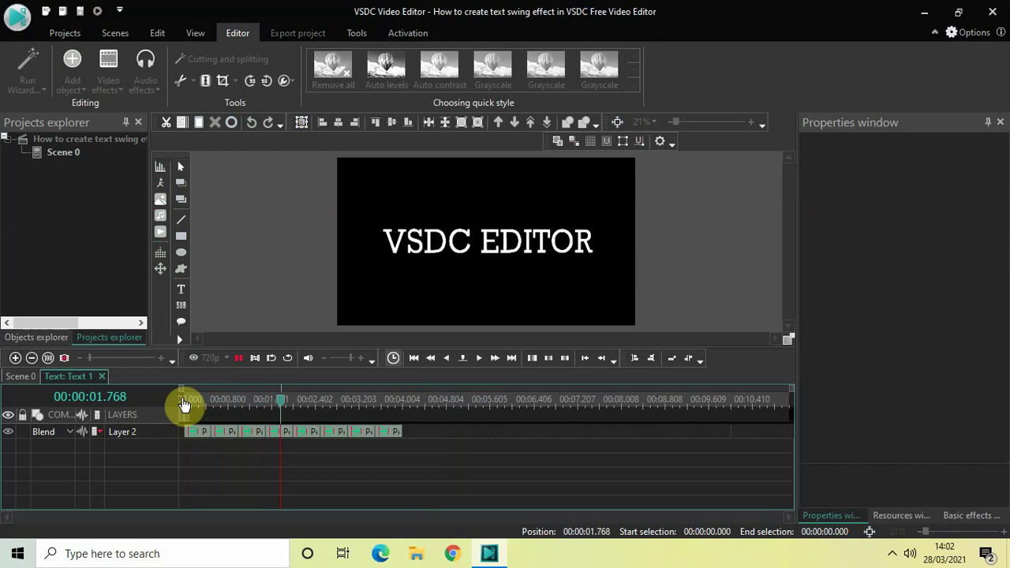
key(space)
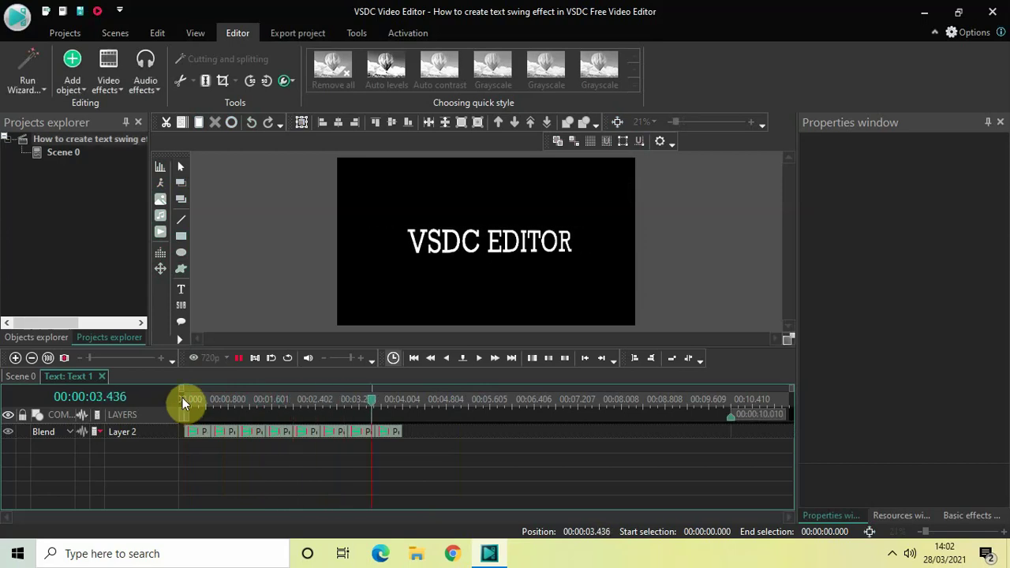